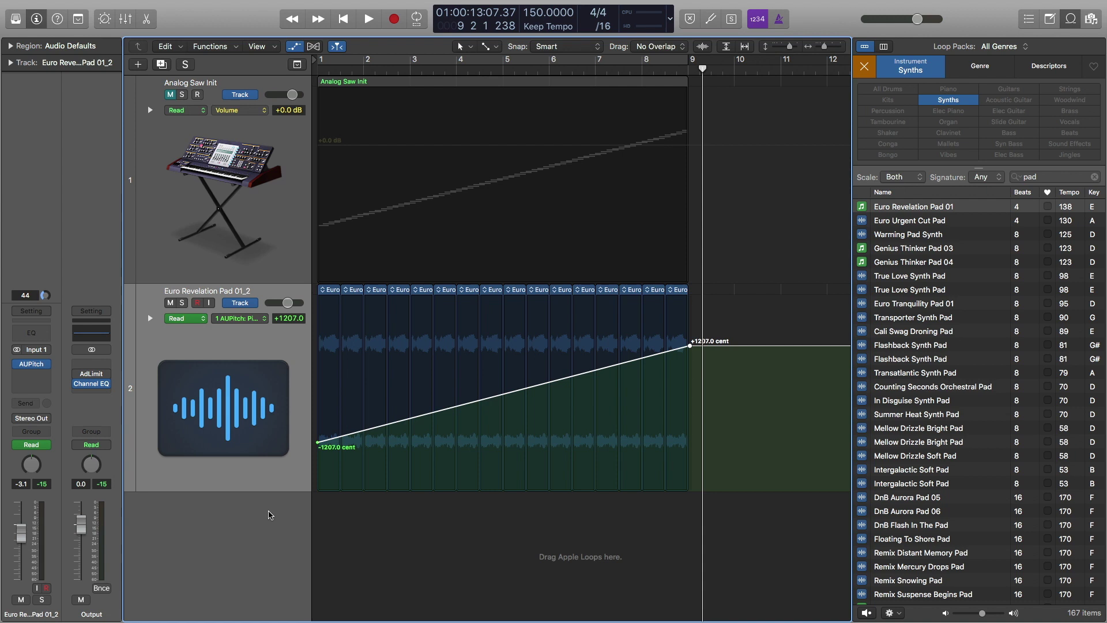
Step: Mute the Euro Revelation Pad 01_2 audio track
left_click(171, 303)
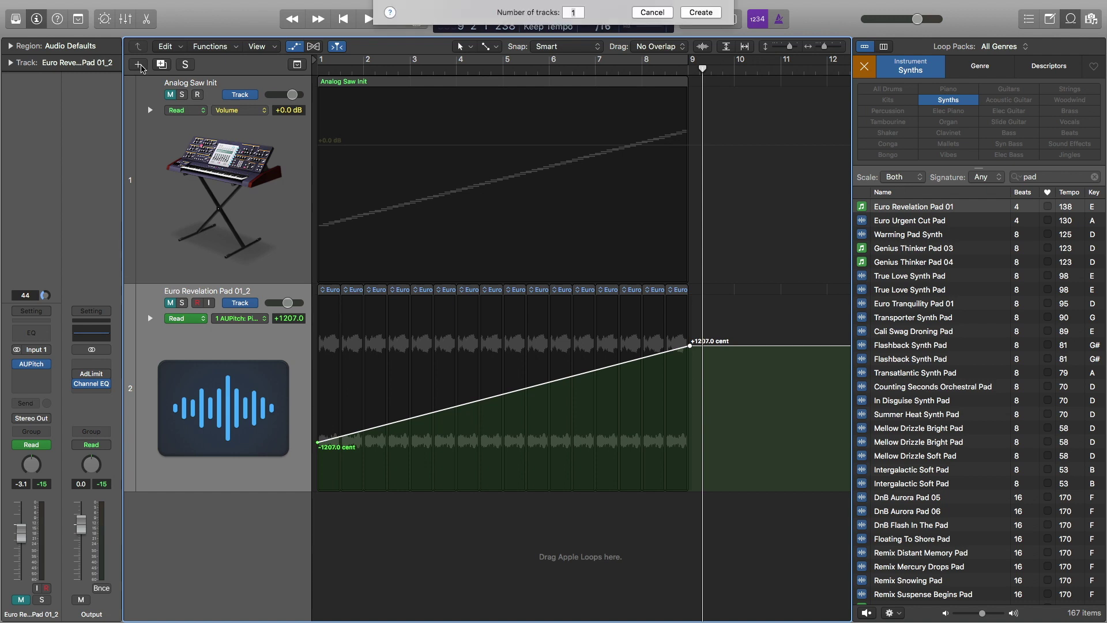
Step: Create a new software instrument track loaded with ES2 (Synthesizer 2) in Stereo
left_click(140, 66)
left_click(440, 27)
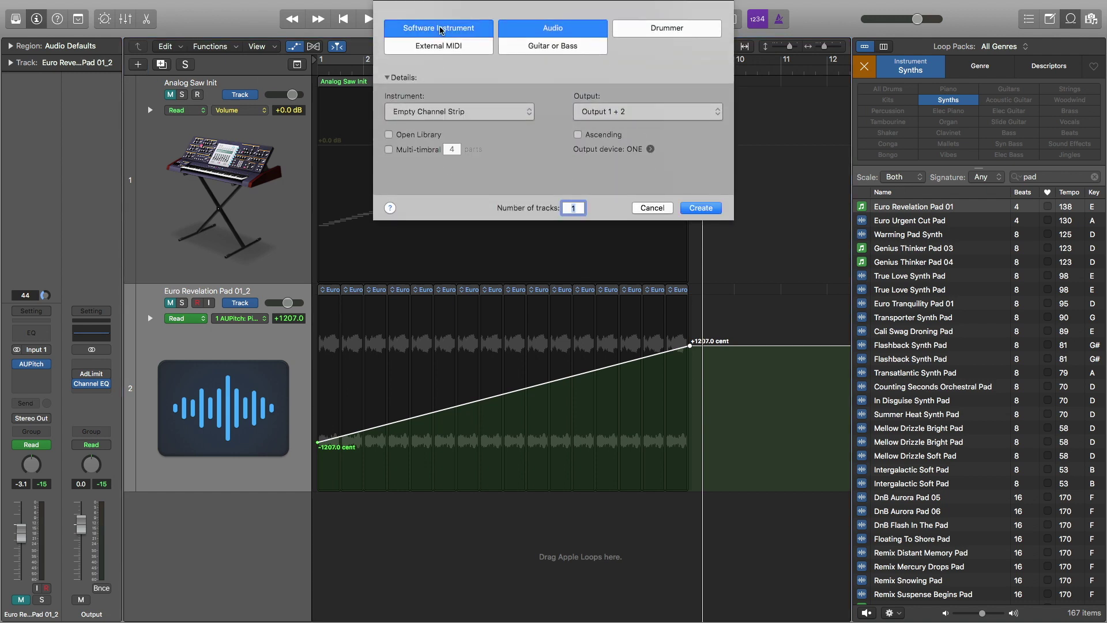
left_click(506, 114)
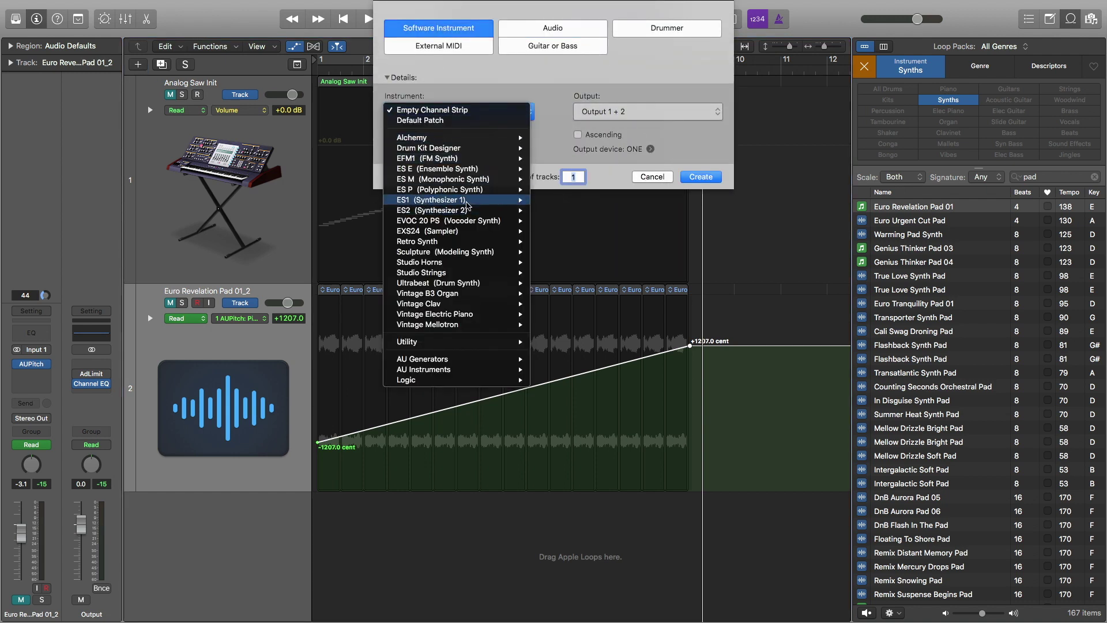
mouse_move(508, 210)
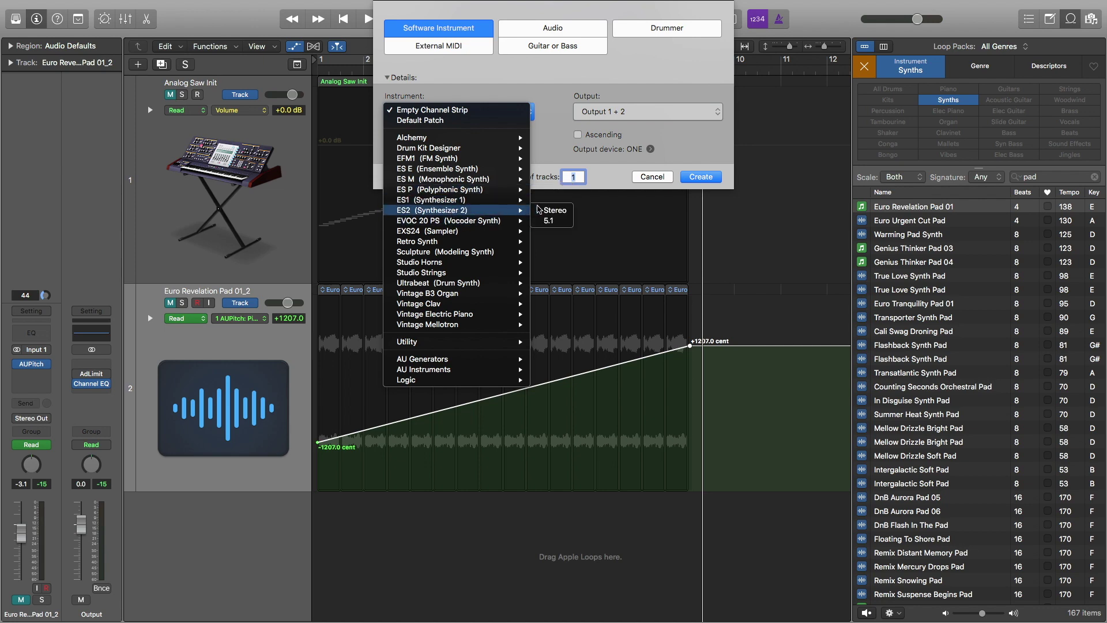
left_click(548, 210)
left_click(696, 180)
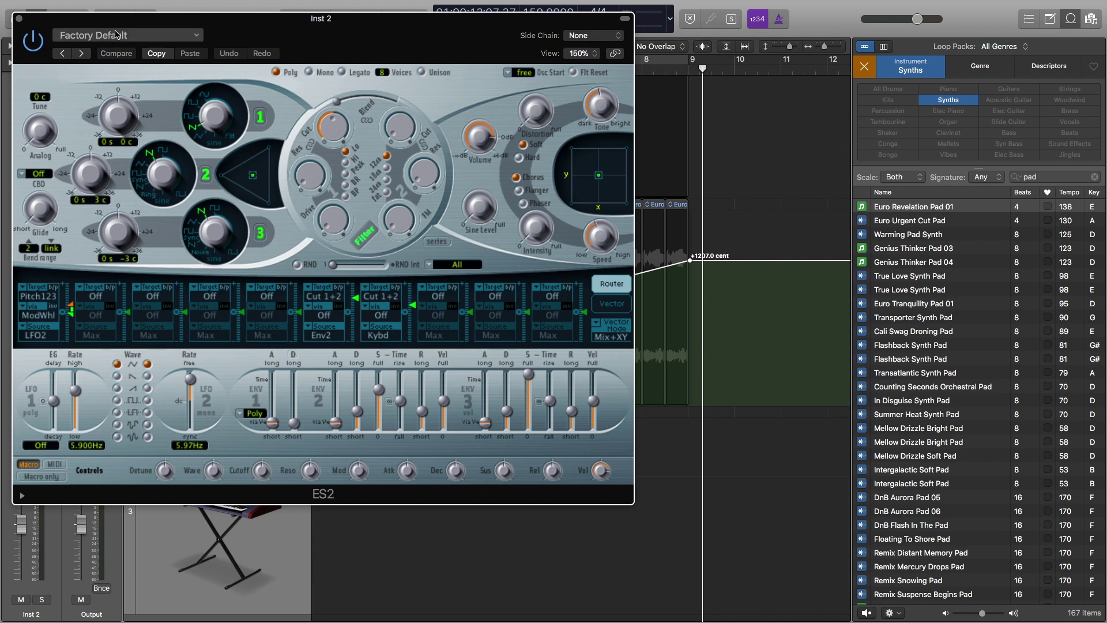
Step: Replace ES2's Factory Default patch with the Mau5 CRYSTAL preset
left_click(129, 35)
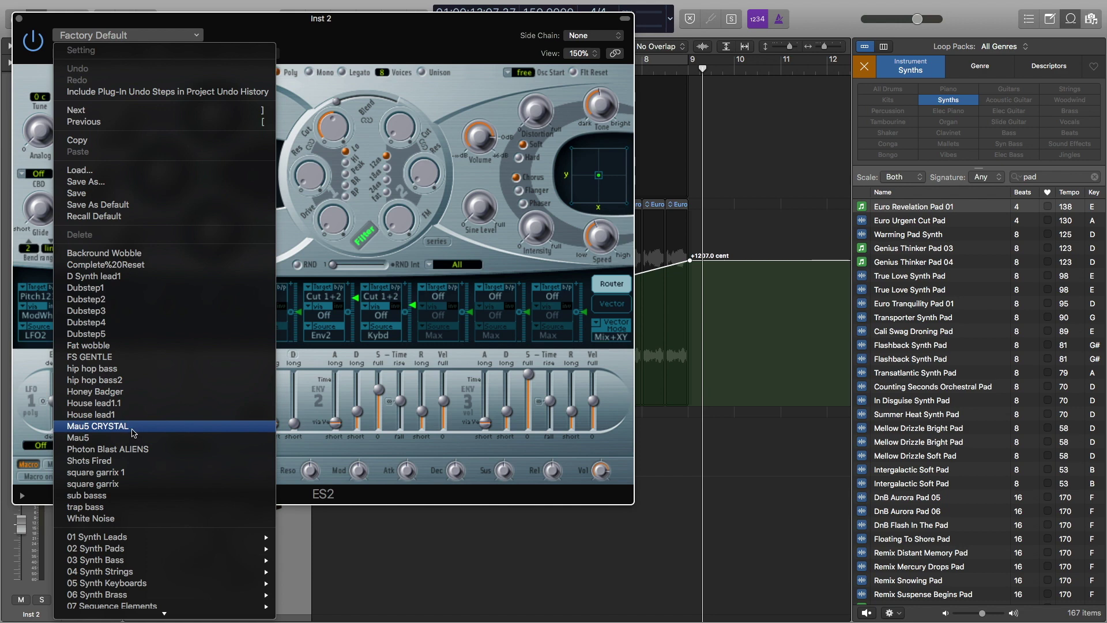
left_click(128, 427)
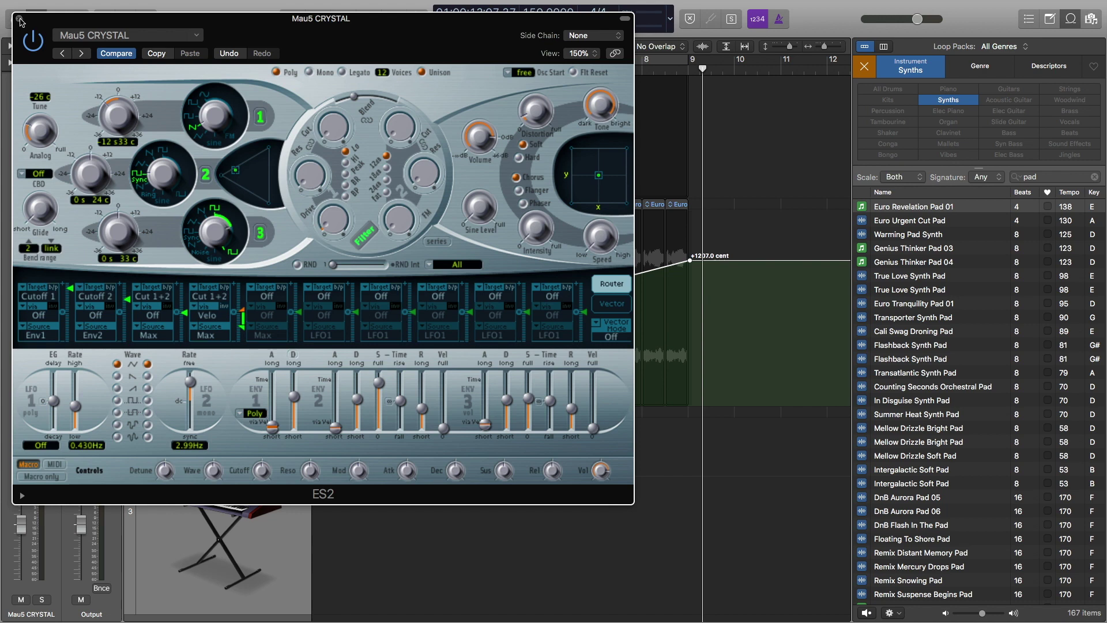
Step: Create an empty MIDI region at bar 1 and open it in the Piano Roll
left_click(20, 20)
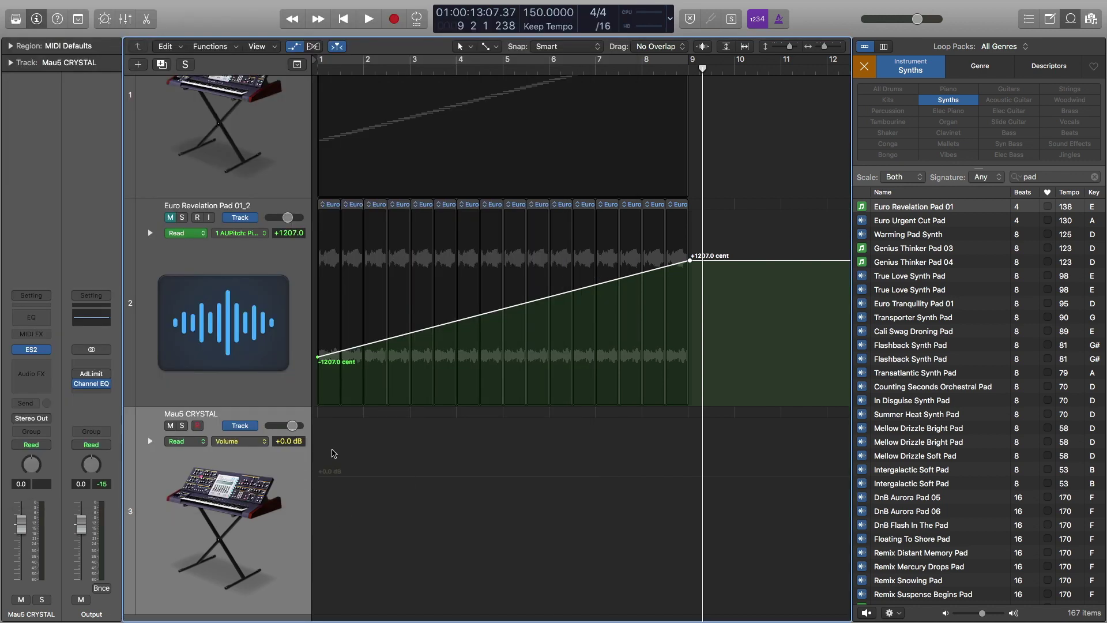
key("a")
scroll(336, 459, "down", 1)
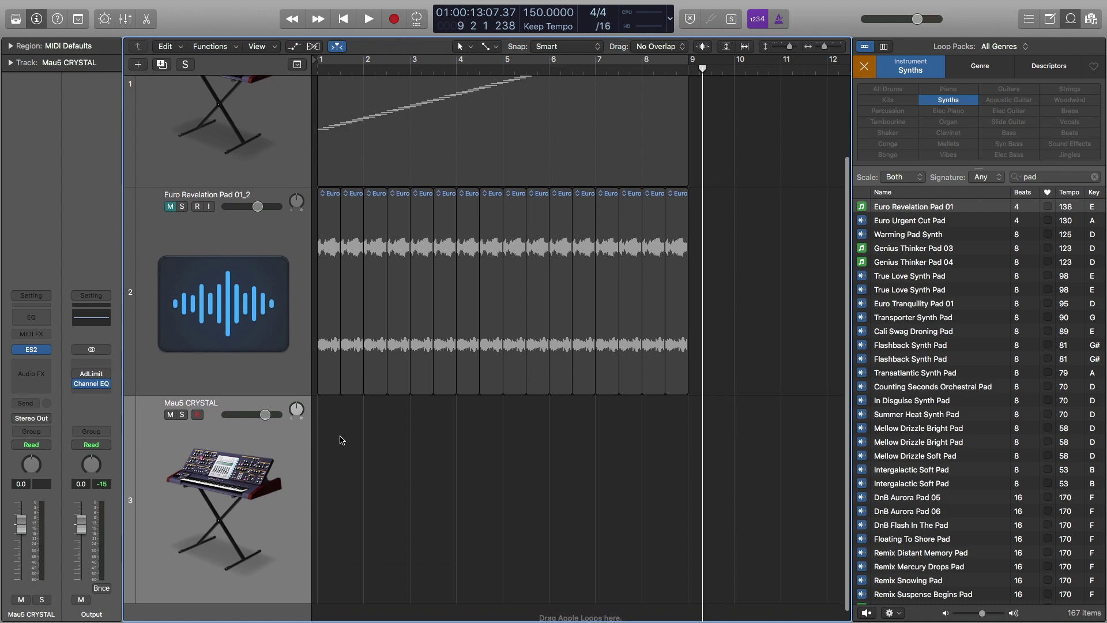
right_click(342, 436)
left_click(373, 441)
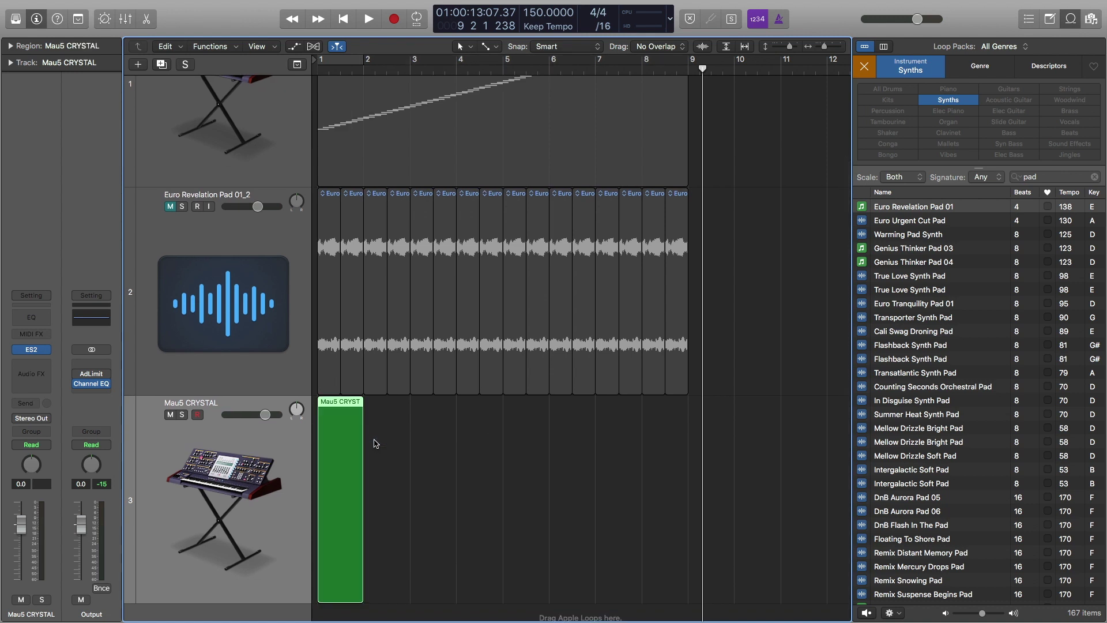
double_click(342, 442)
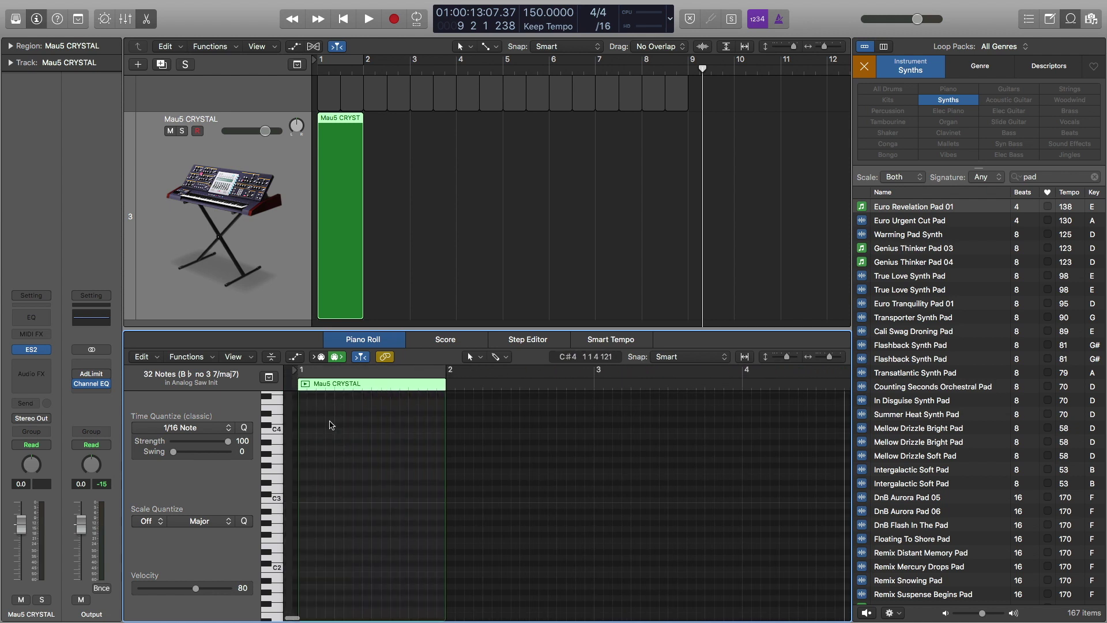
Step: Loop-play the bar from the start, then zoom the Piano Roll in vertically and horizontally
key("Return")
key("u")
key("space")
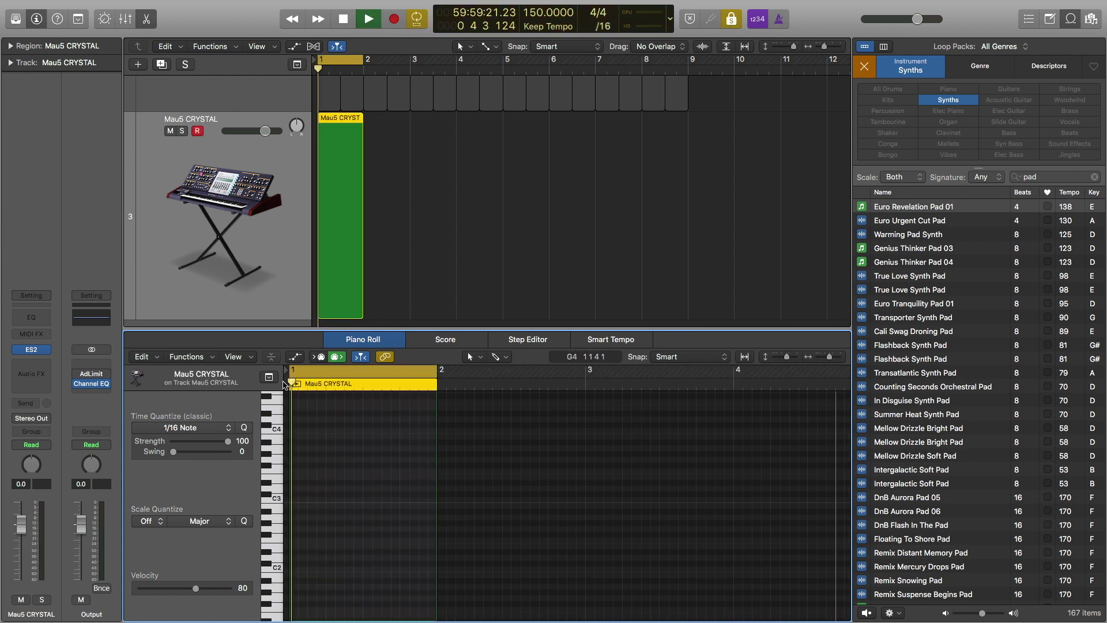
key("space")
key("c")
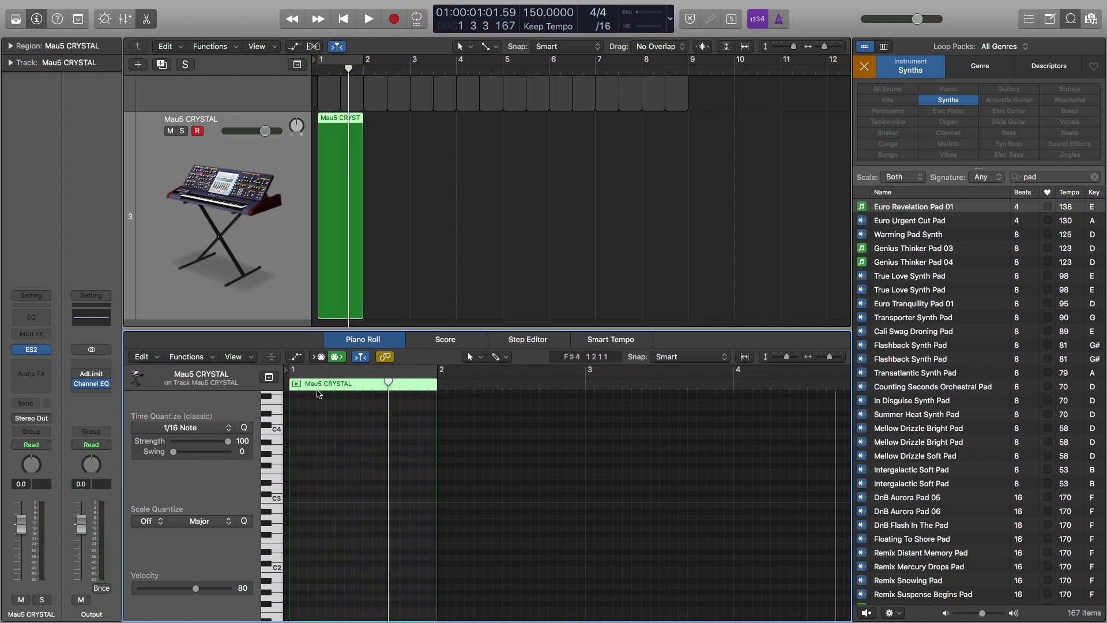
key("Return")
key("Return")
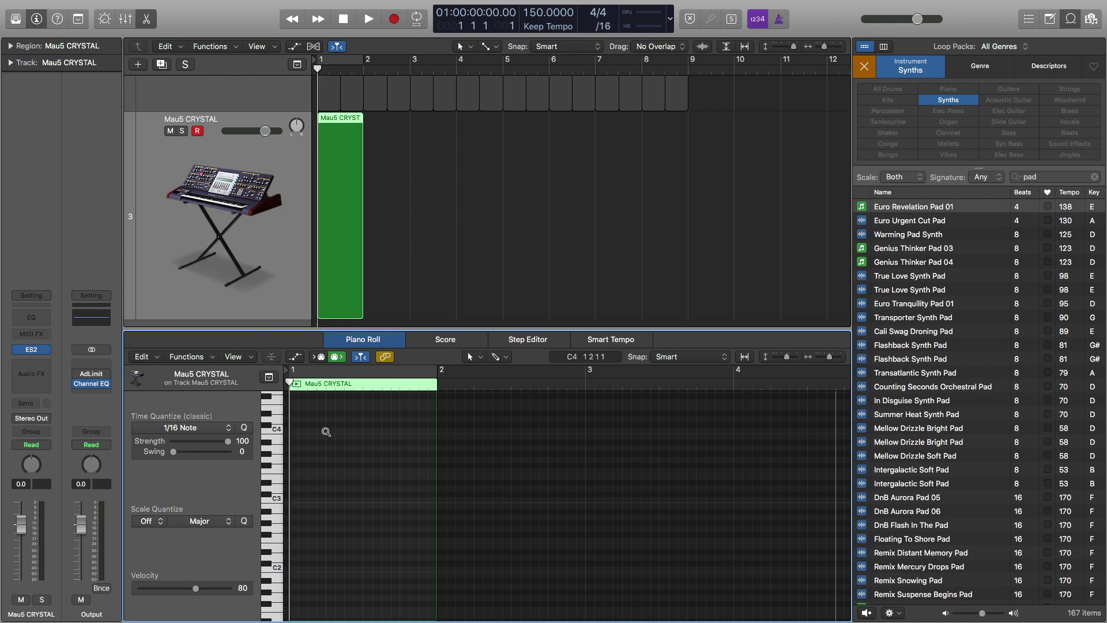
left_click(323, 431, "ctrl+alt")
left_click(326, 432, "ctrl+alt")
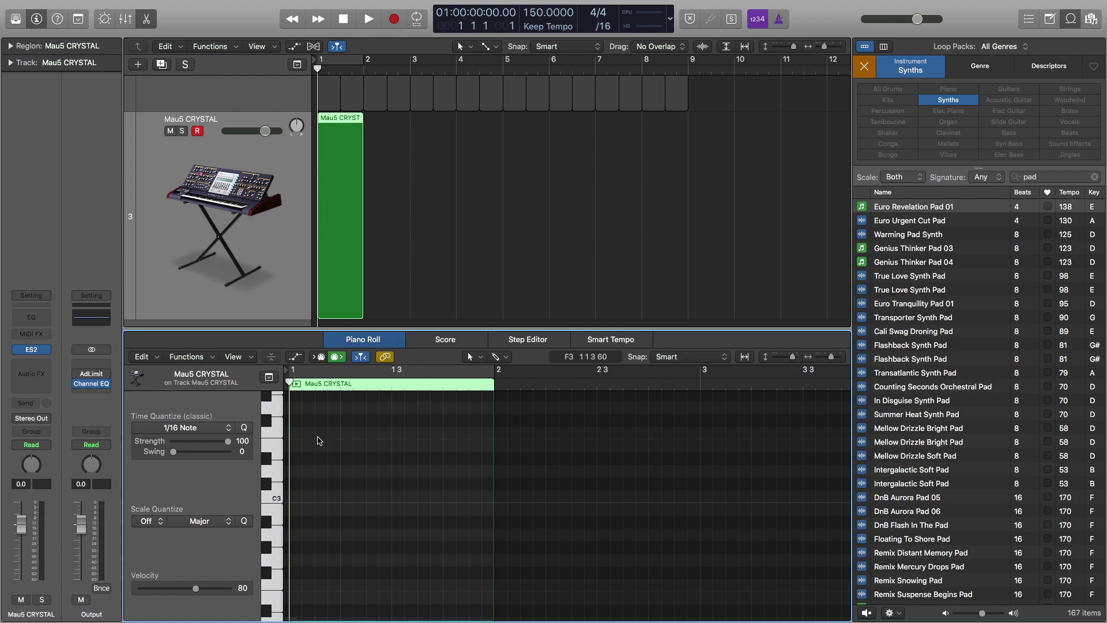
scroll(307, 473, "up", 5)
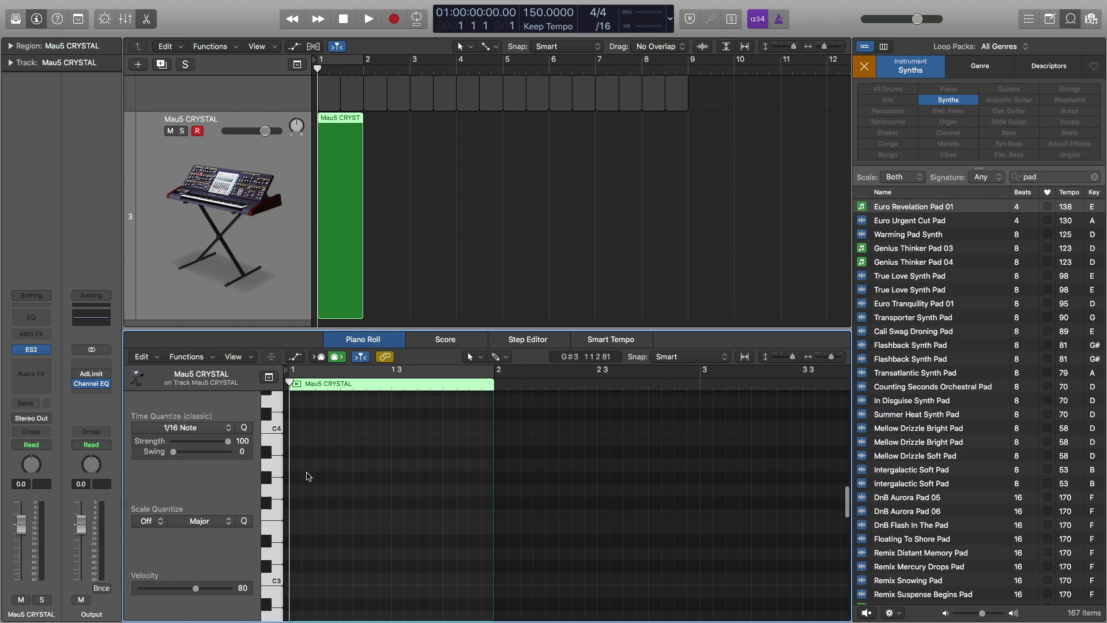
scroll(309, 476, "up", 1)
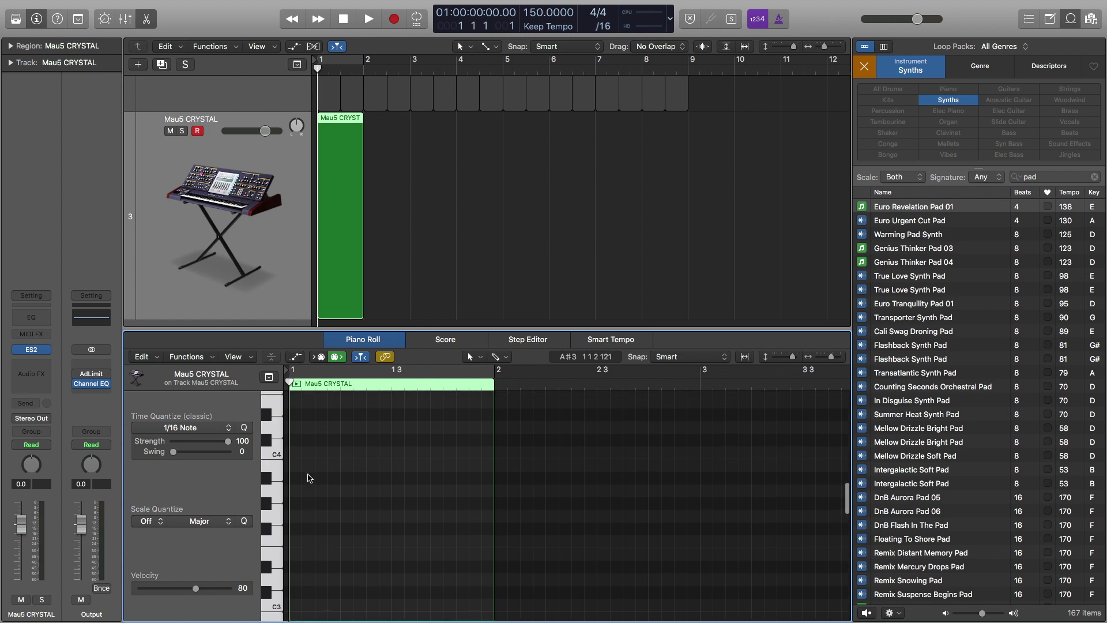
Step: Draw a three-note chord at the start of the region
left_click(300, 533, "super")
left_click_drag(300, 534, 304, 455)
scroll(309, 491, "up", 4)
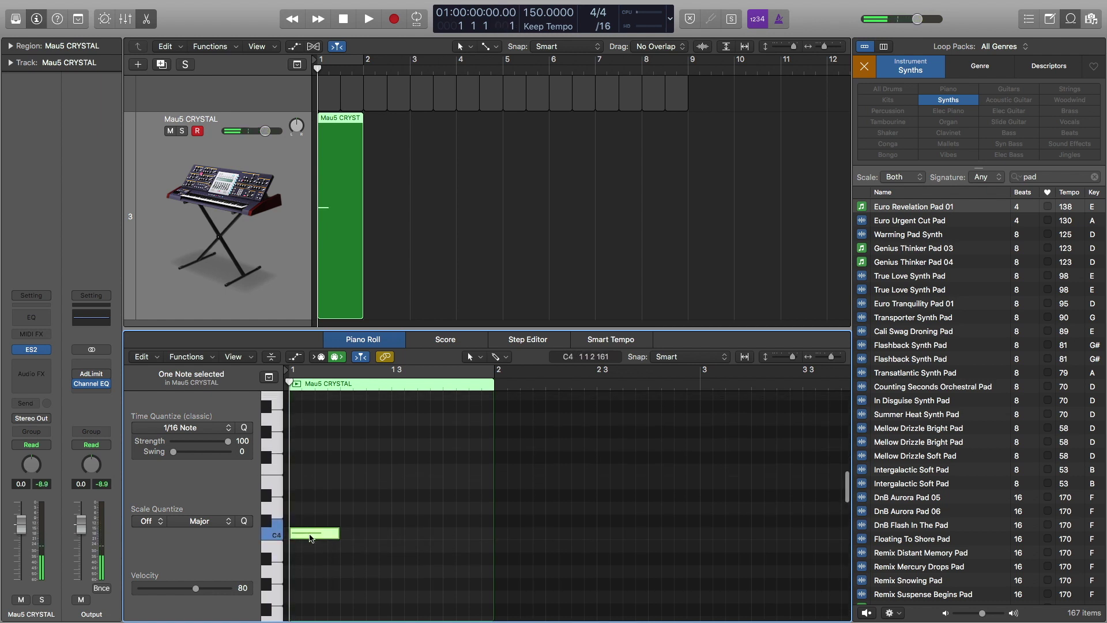
left_click_drag(309, 538, 313, 462)
scroll(311, 487, "up", 1)
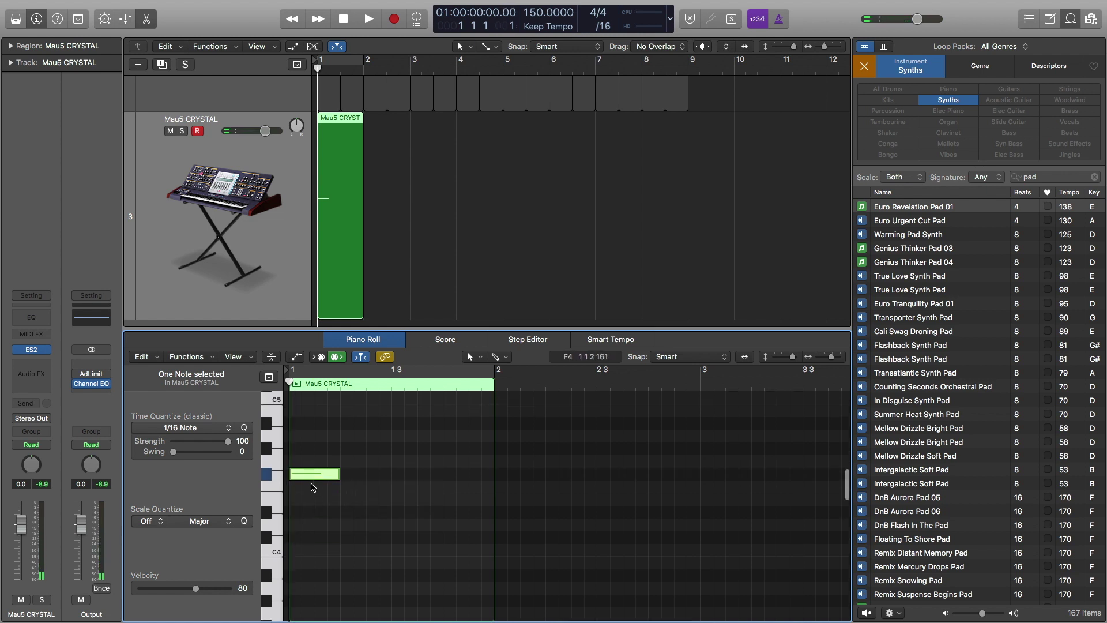
scroll(312, 487, "up", 1)
left_click_drag(311, 487, 309, 392)
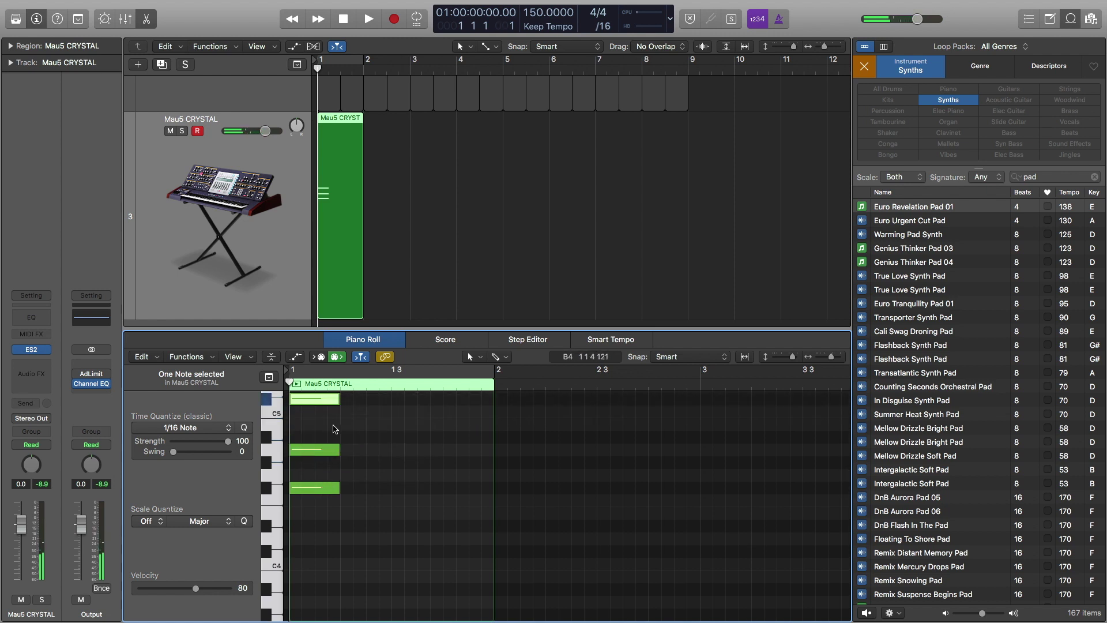
Step: Shorten the chord notes to sixteenths and repeat the chord four times across the bar
key("space")
key("space")
key("super+a")
left_click_drag(336, 488, 291, 396)
left_click_drag(297, 489, 403, 491)
key("space")
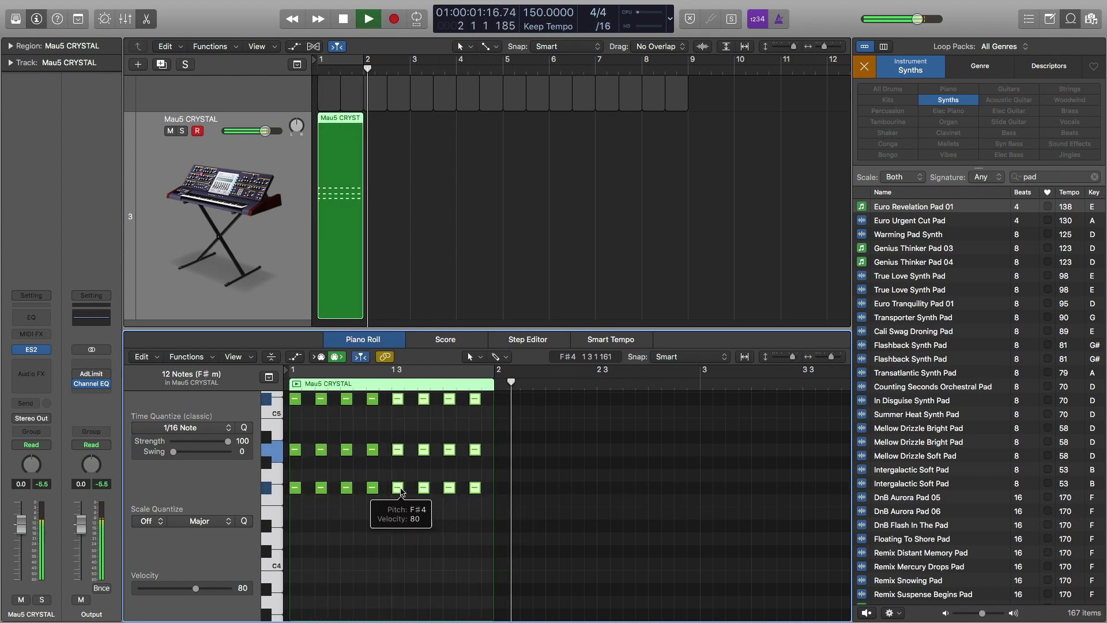
key("space")
key("space")
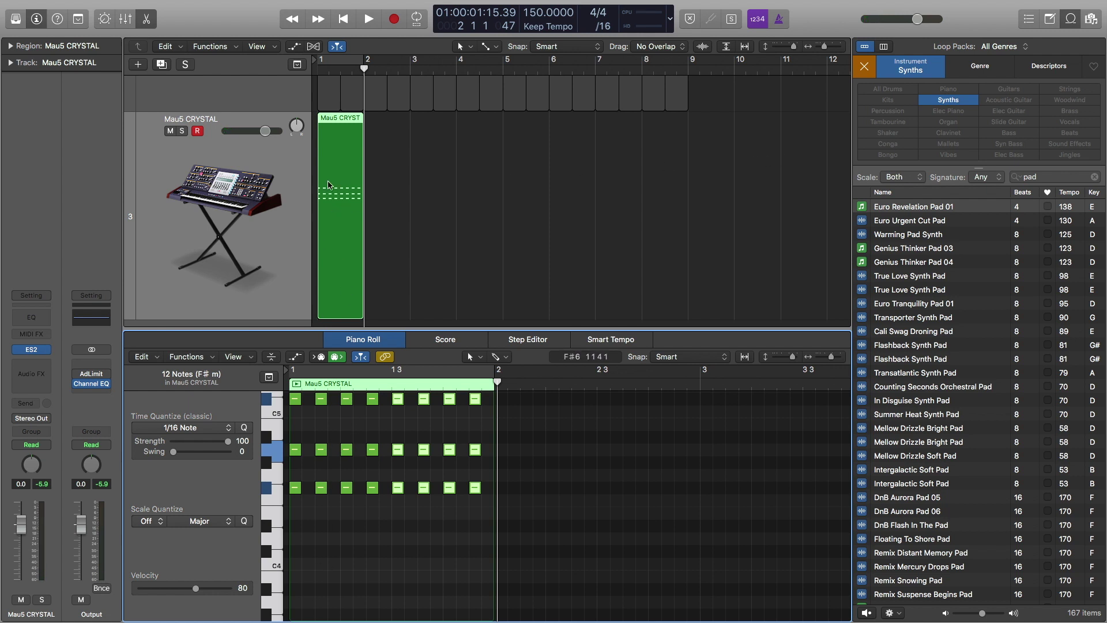
Step: Copy the region across later bars, then delete the copies so only bar 1 remains
left_click_drag(340, 187, 436, 181)
left_click(345, 189, "shift")
left_click_drag(507, 173, 531, 180)
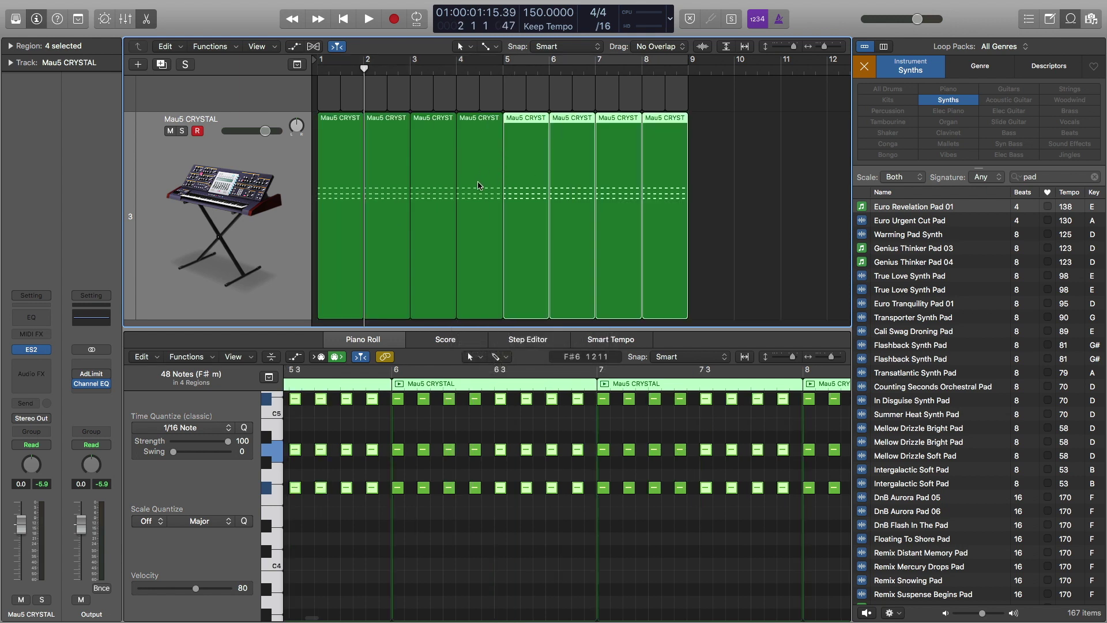
key("Delete")
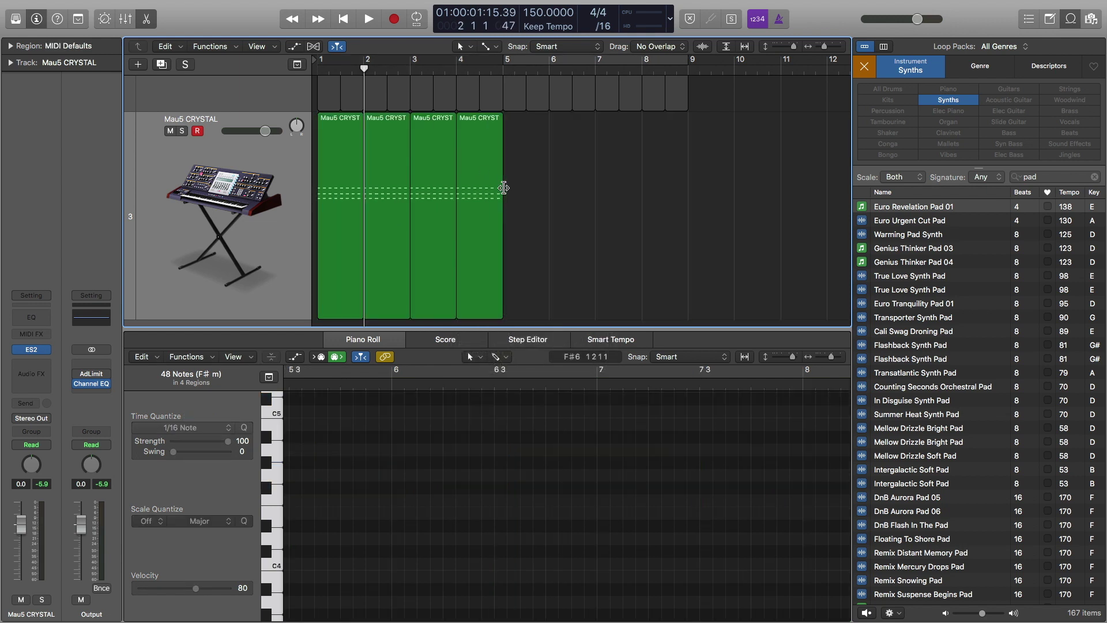
left_click_drag(522, 185, 391, 201)
key("Delete")
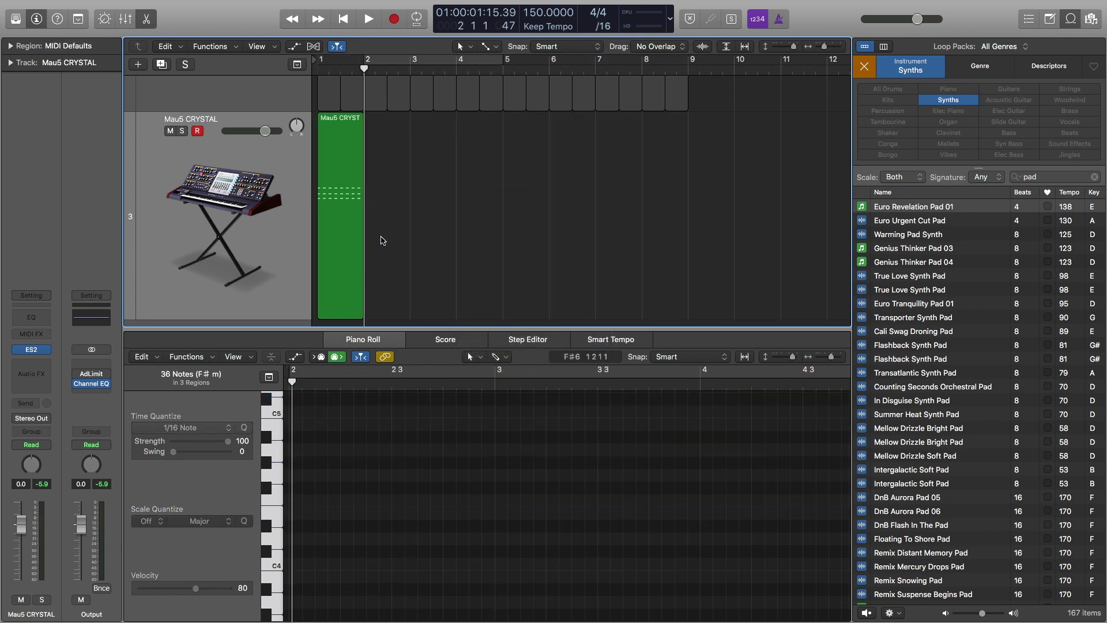
left_click(355, 234)
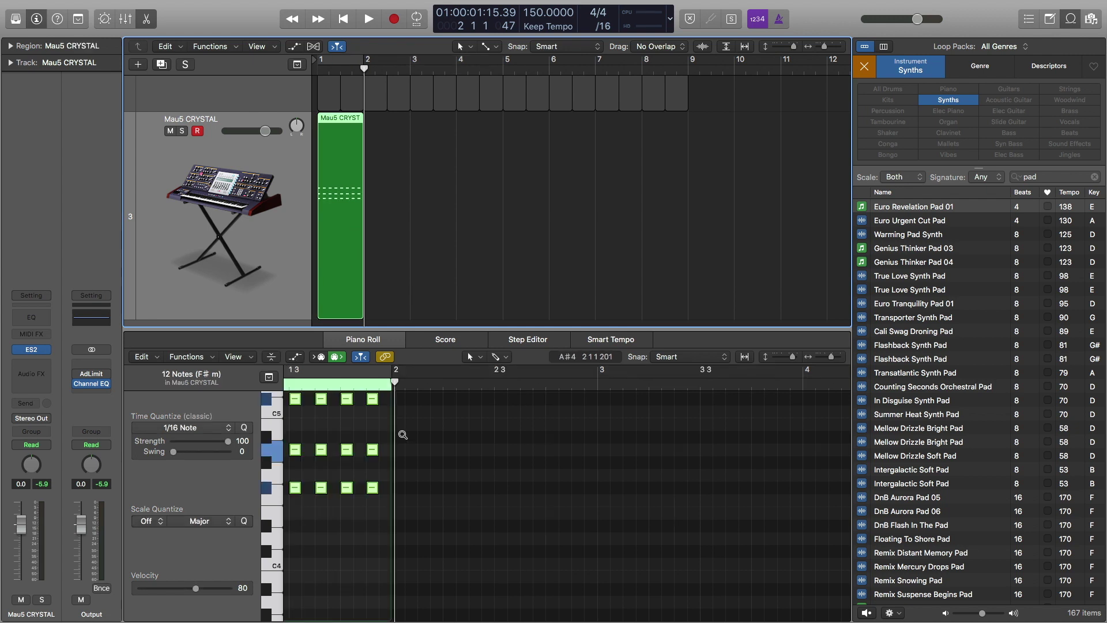
scroll(402, 431, "up", 5)
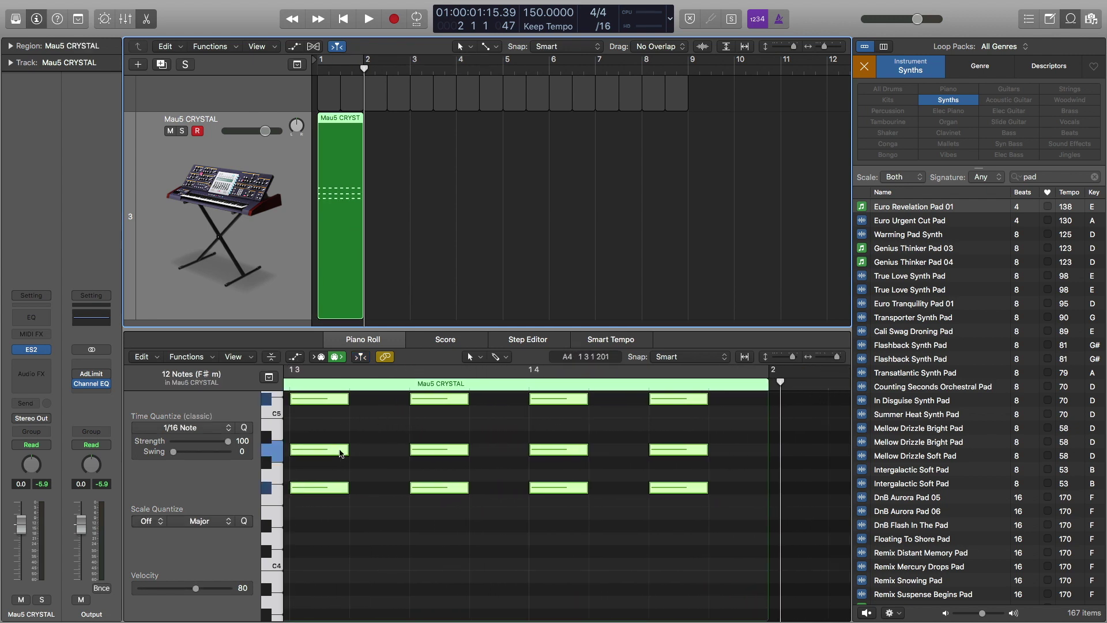
scroll(339, 452, "down", 1)
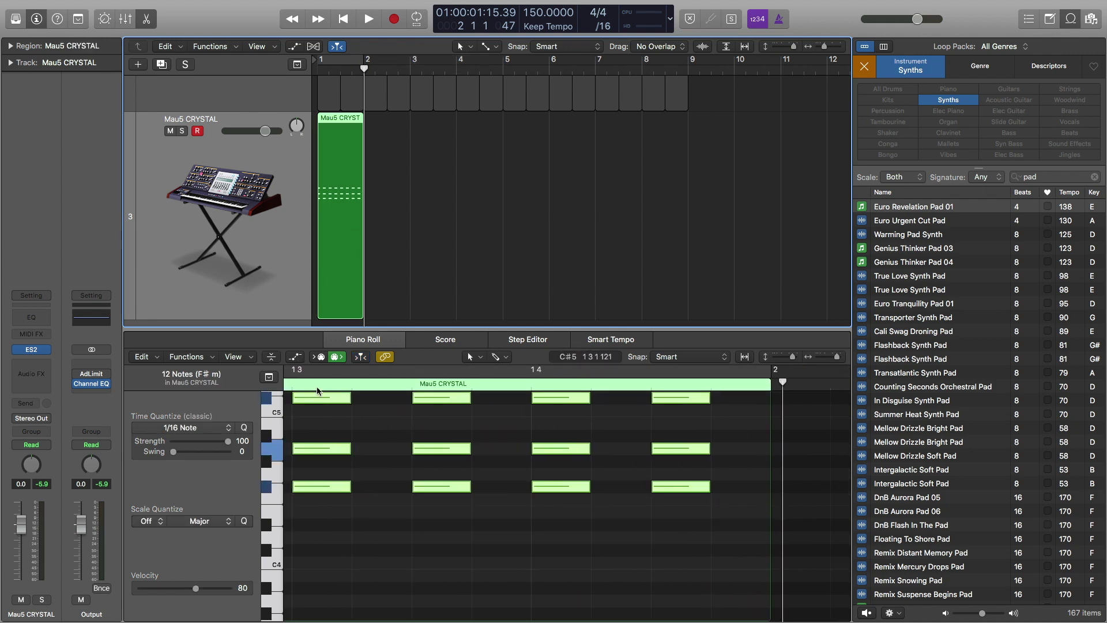
Step: Show a Pitch Bend automation lane under the notes with a starting point at 0
left_click(295, 357)
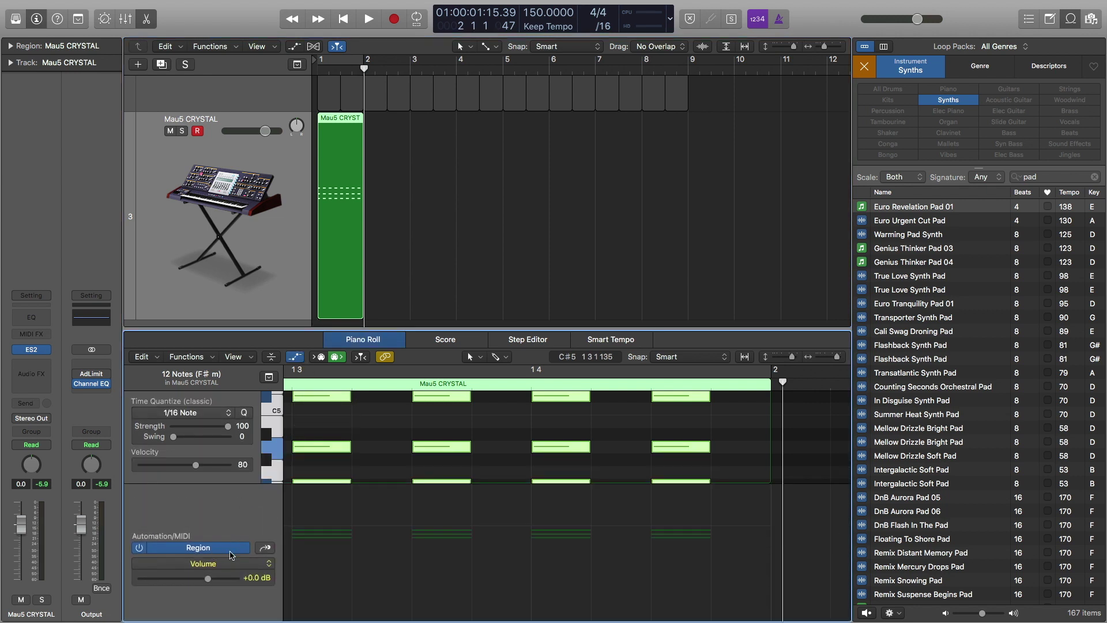
left_click(243, 568)
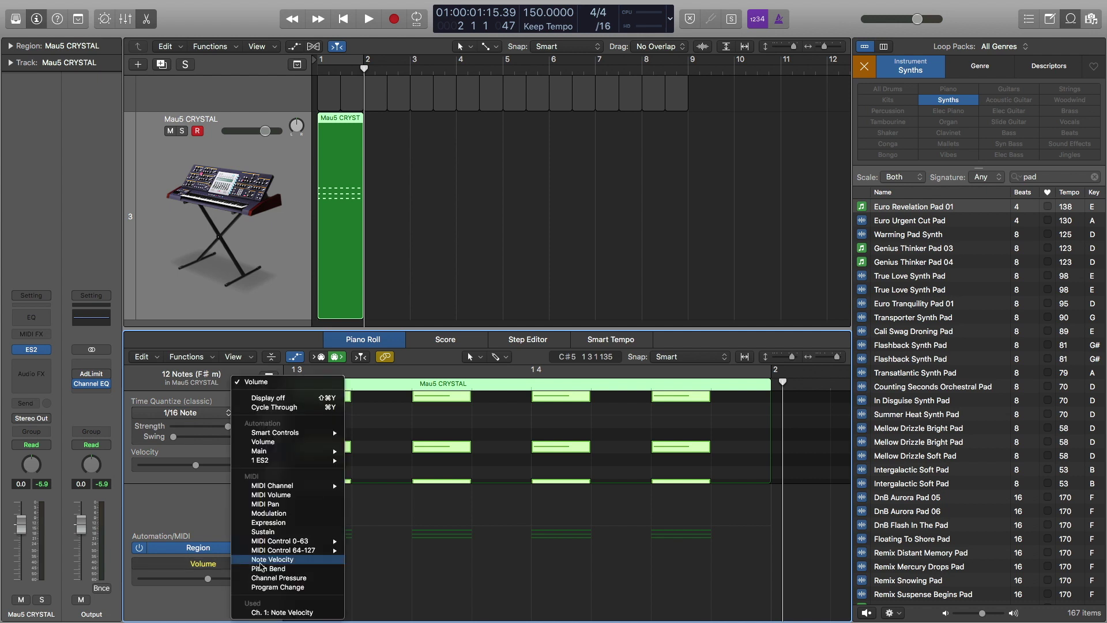
left_click(282, 570)
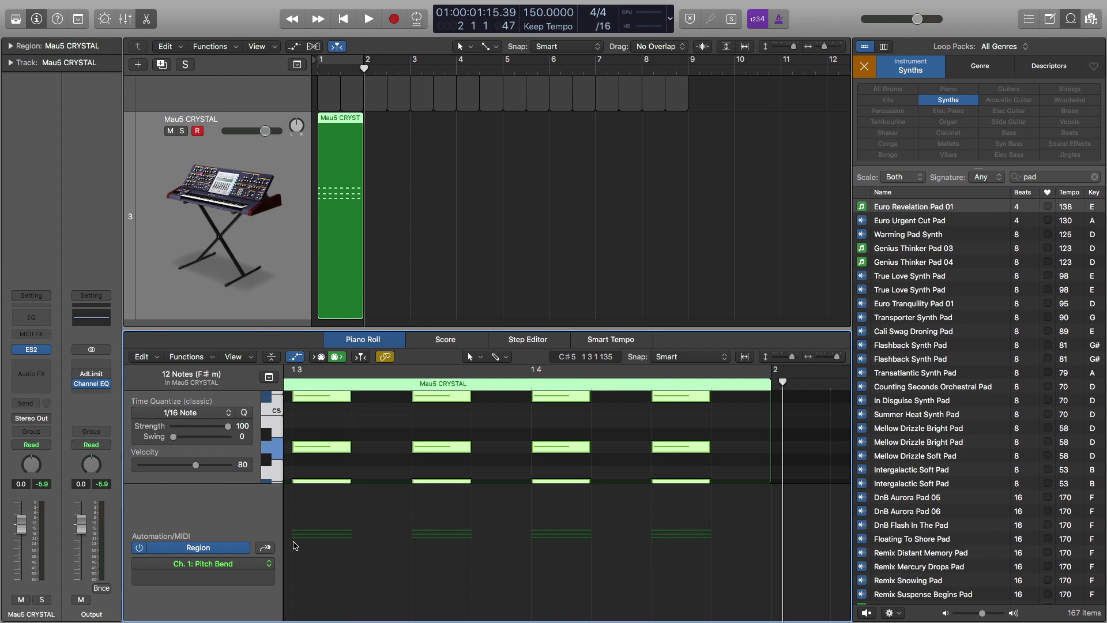
left_click(294, 546)
scroll(300, 546, "left", 5)
left_click_drag(290, 543, 289, 553)
key("super+Left")
key("super+Left")
key("super+Left")
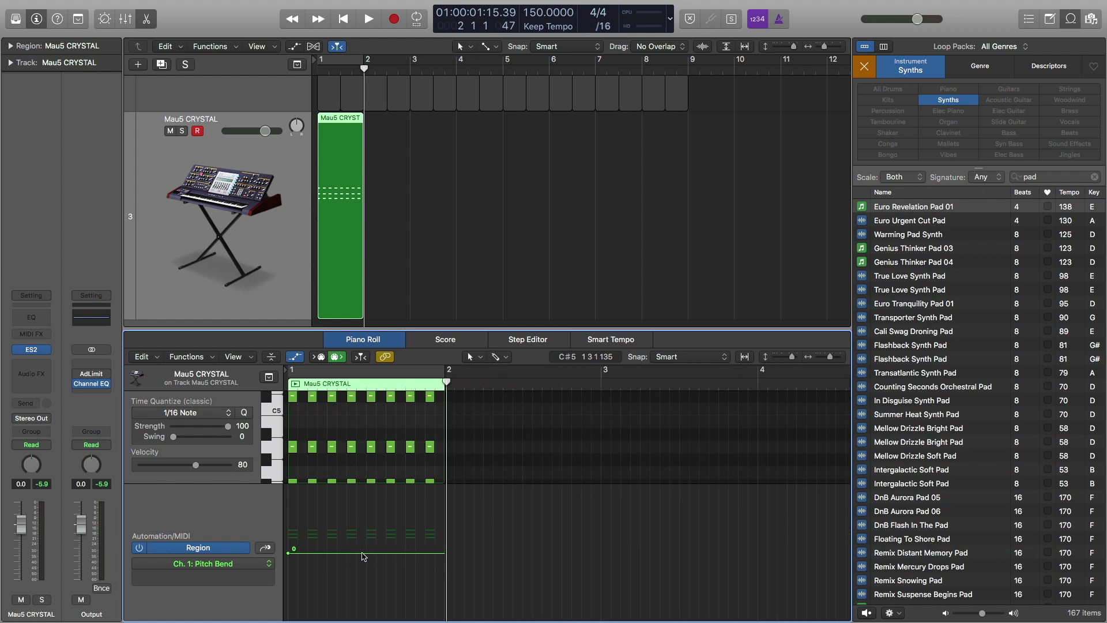
Step: Add a second bend point and pull the starting point down to -64
left_click(367, 553)
scroll(294, 572, "right", 1)
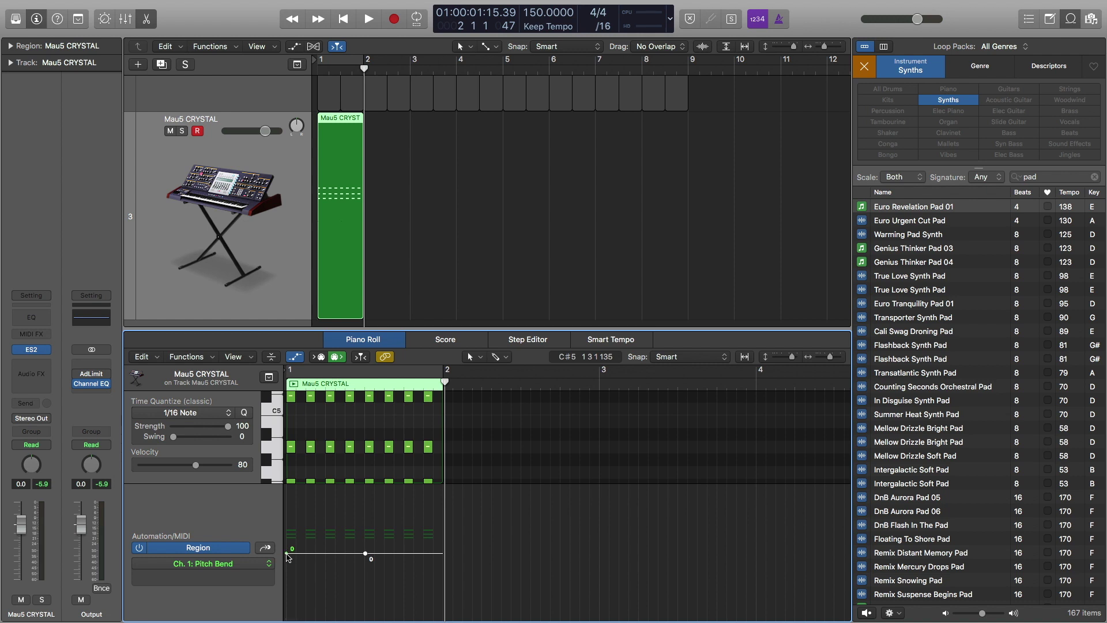
left_click_drag(288, 554, 287, 617)
scroll(287, 616, "up", 3)
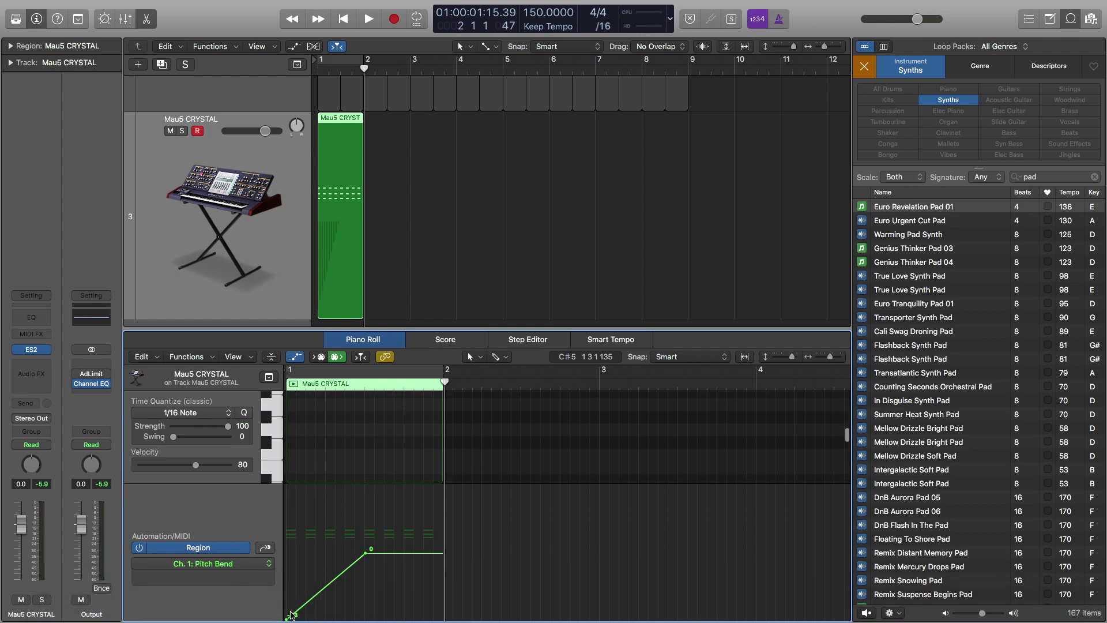
left_click_drag(287, 618, 286, 622)
scroll(311, 587, "up", 2)
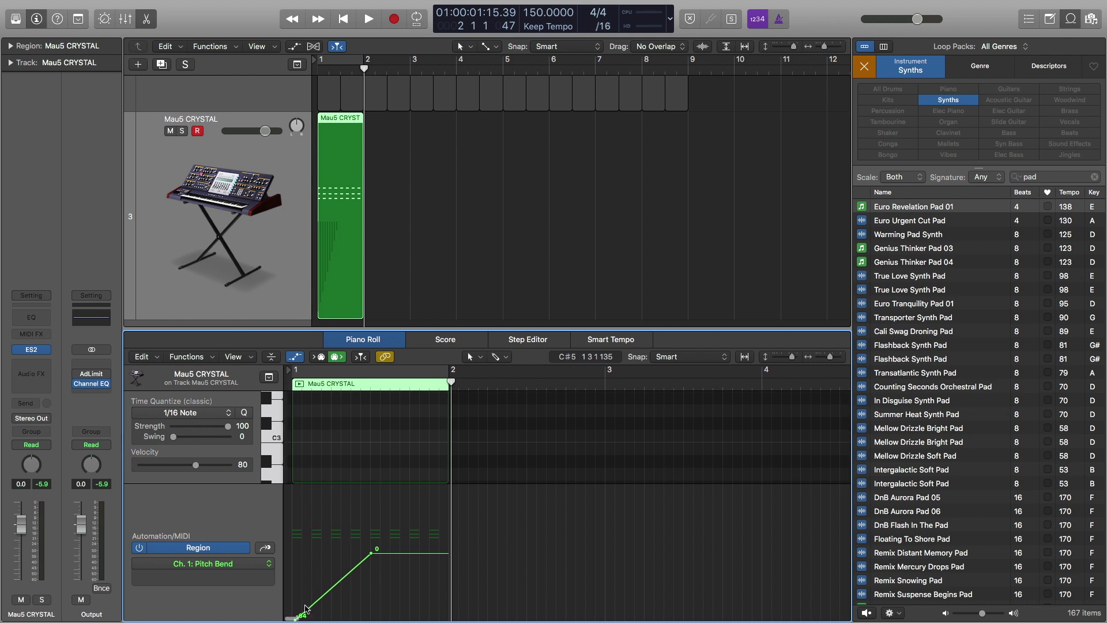
left_click_drag(293, 618, 291, 618)
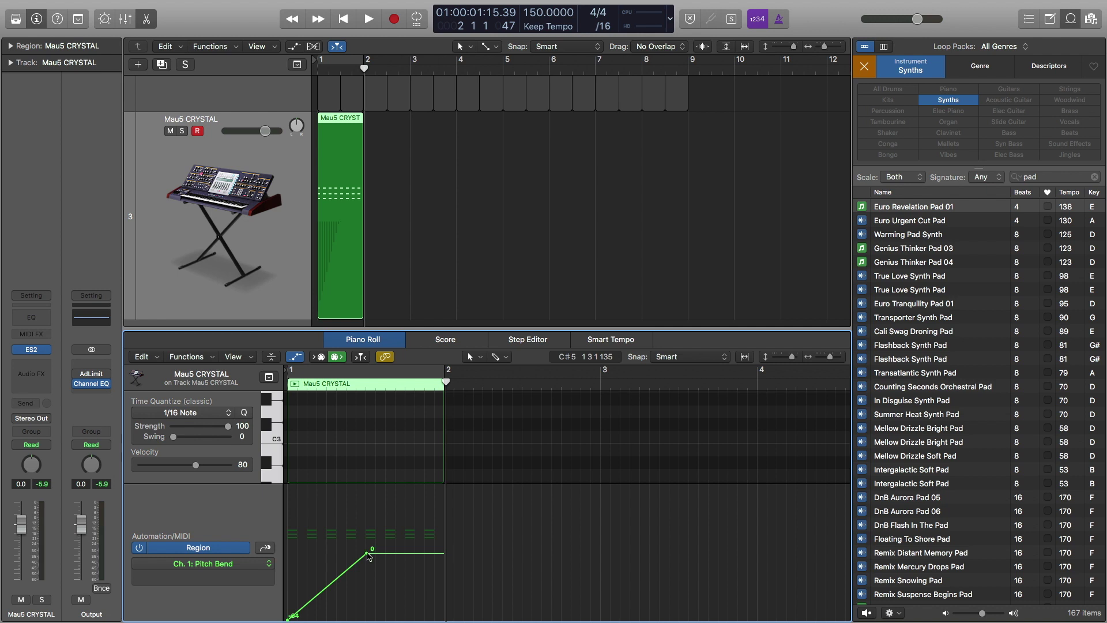
Step: Raise the ramp's peak to 63 just before bar 2, then add a sharp drop to -64
left_click_drag(369, 557, 433, 489)
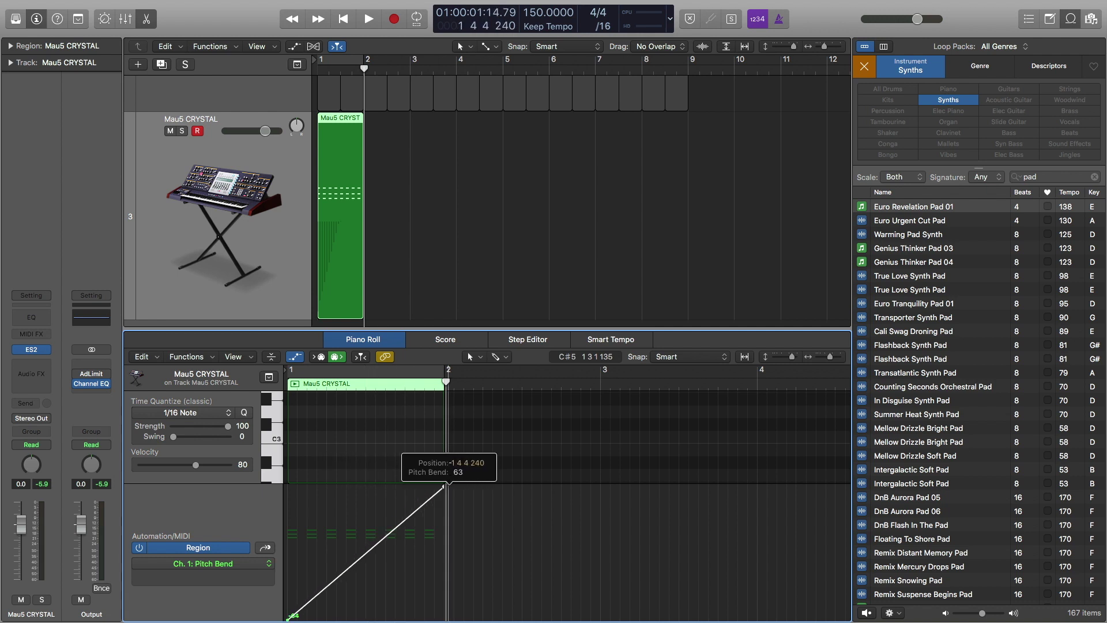
left_click_drag(445, 486, 443, 490)
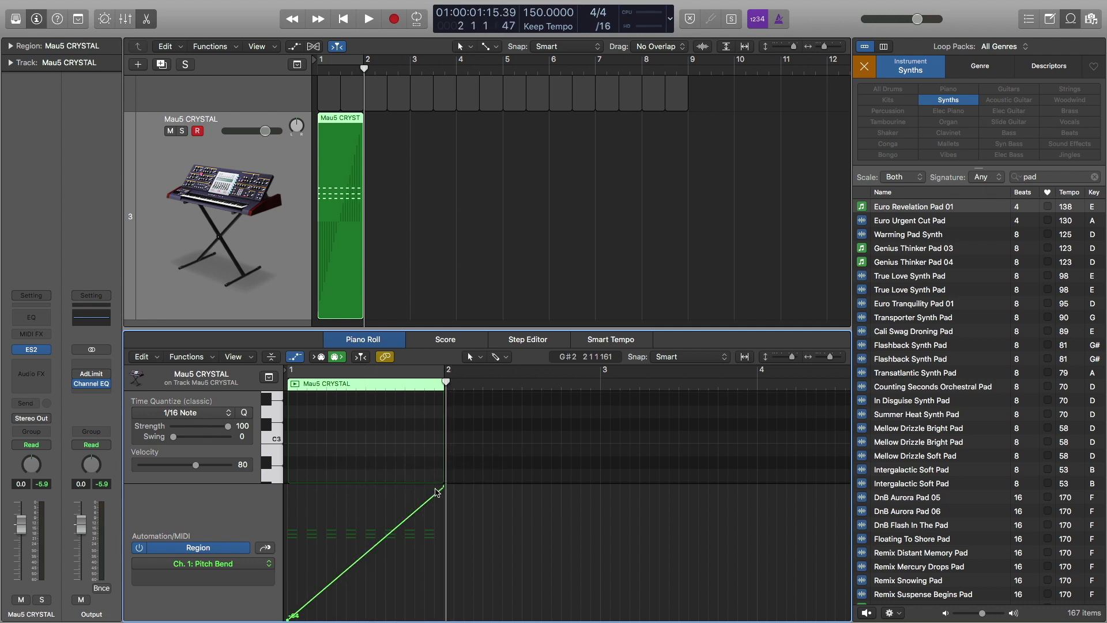
key("super+Right")
key("super+Right")
key("super+Right")
scroll(456, 499, "left", 5)
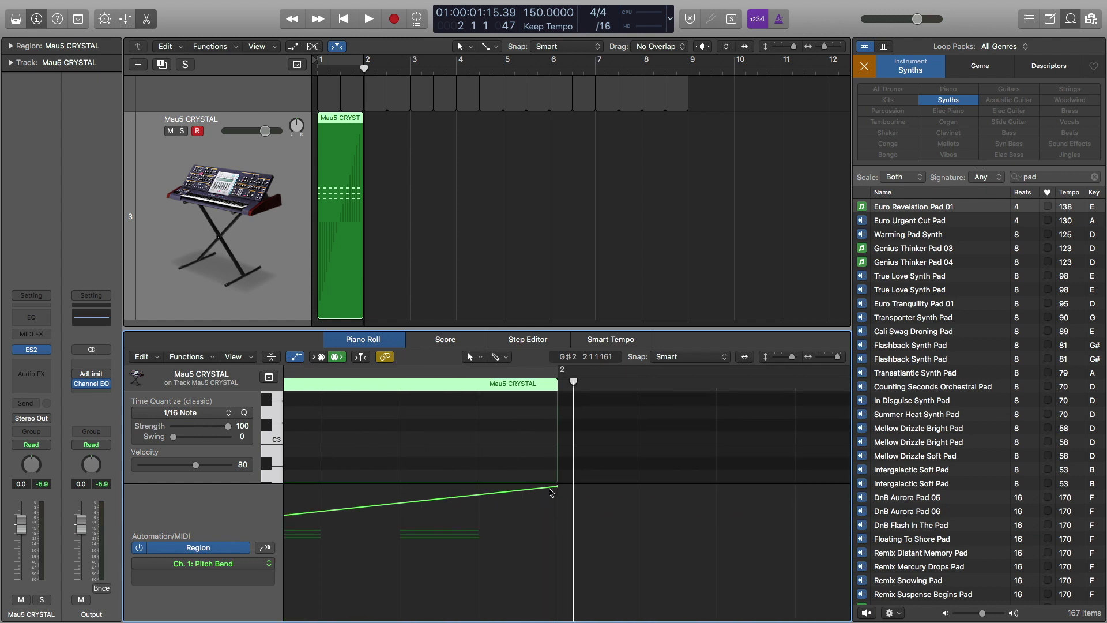
left_click_drag(557, 488, 485, 487)
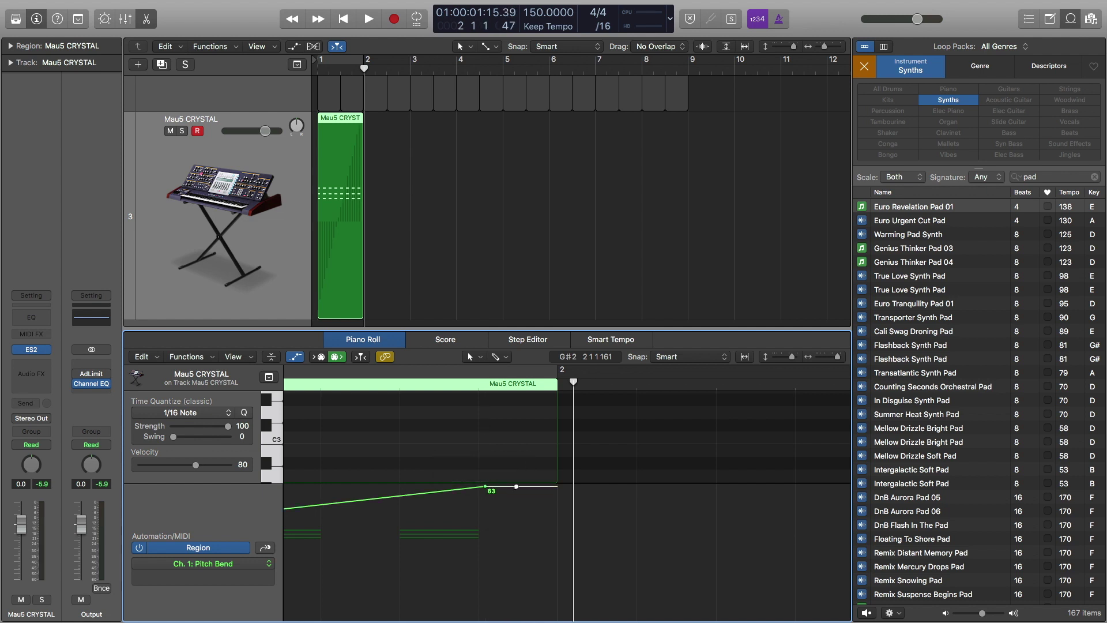
left_click_drag(517, 487, 516, 621)
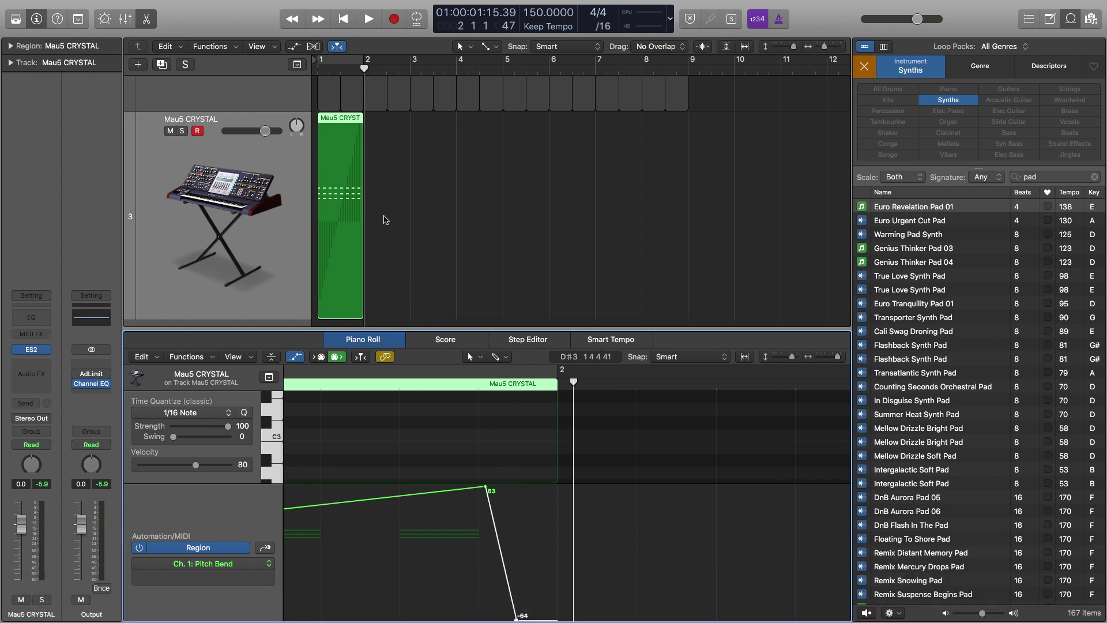
Step: Play the pattern from the start and Option-drag a copy of the region onto bar 2
key("Return")
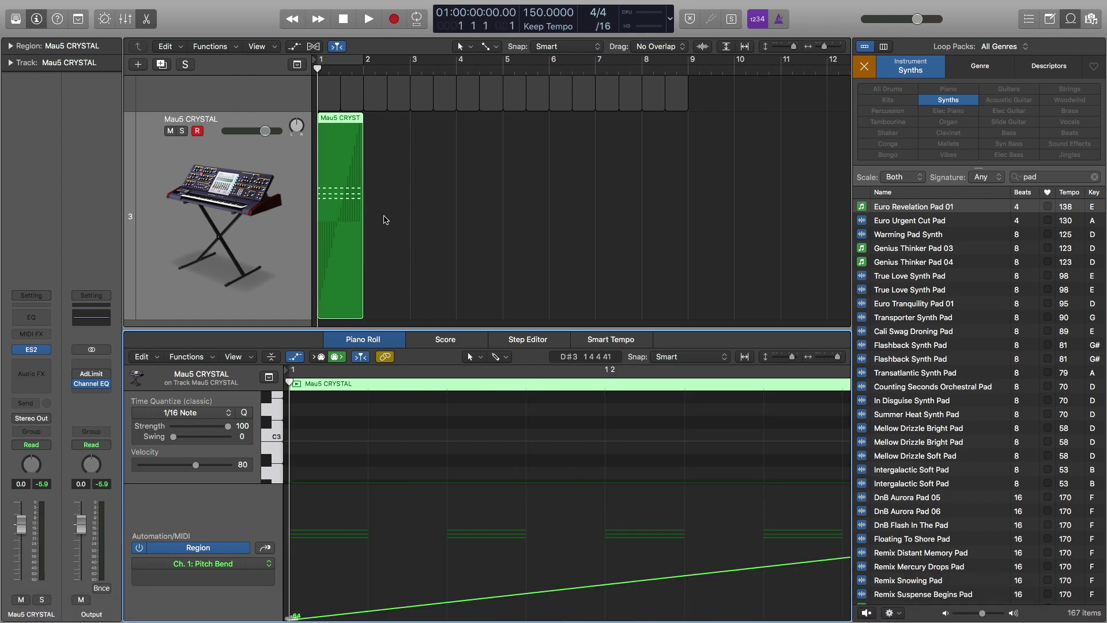
key("space")
key("space")
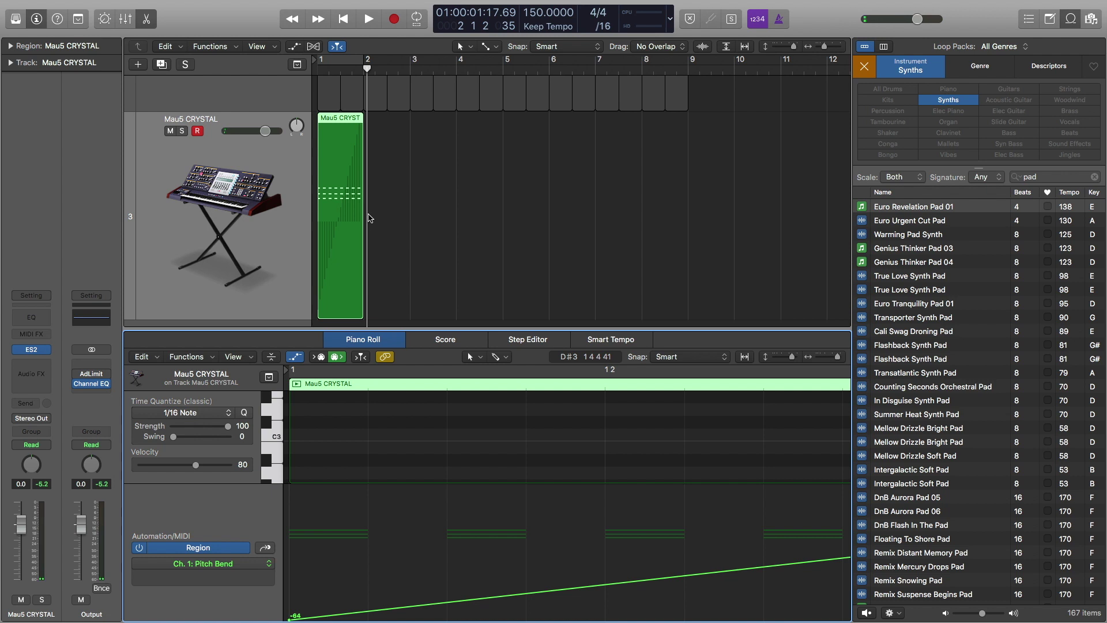
left_click_drag(332, 147, 383, 149)
Step: Make the Piano Roll and its note area taller, then zoom out to show the copy
scroll(562, 462, "down", 5)
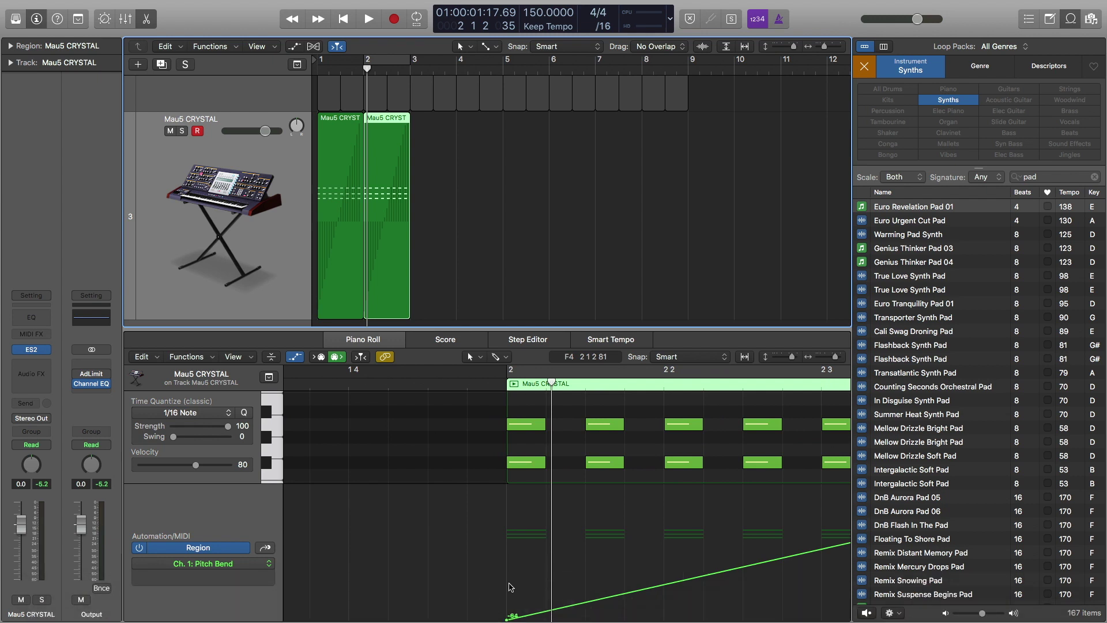
scroll(547, 594, "down", 1)
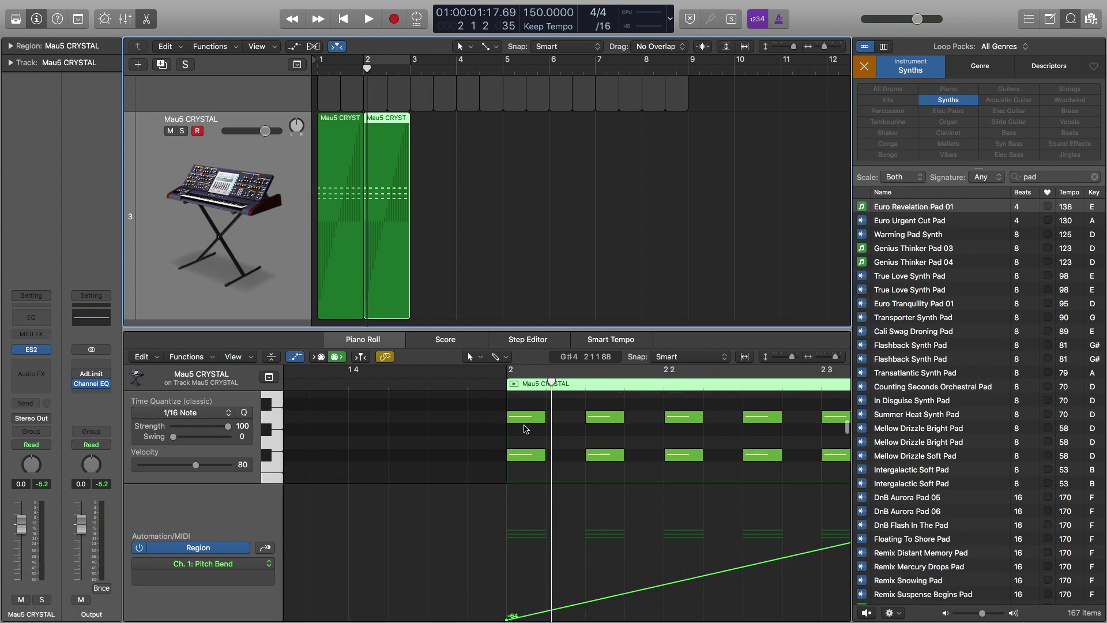
scroll(534, 432, "right", 3)
left_click_drag(529, 328, 529, 227)
left_click_drag(435, 423, 435, 480)
key("super+Left")
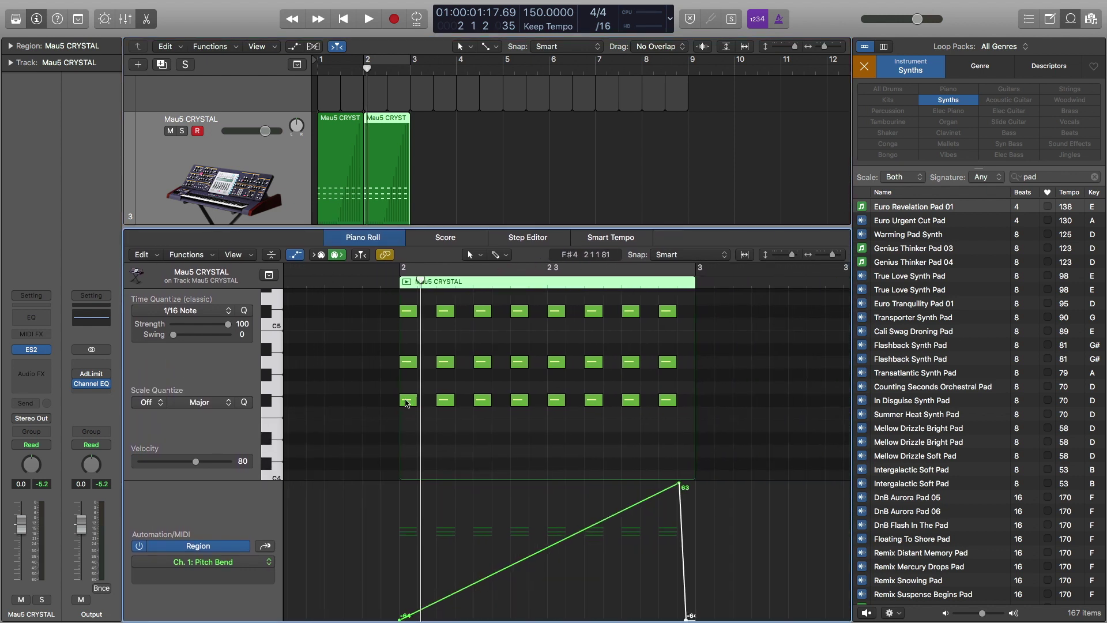
Step: Select all 24 notes in the bar-2 copy and raise them four semitones to B♭ minor
left_click(407, 400)
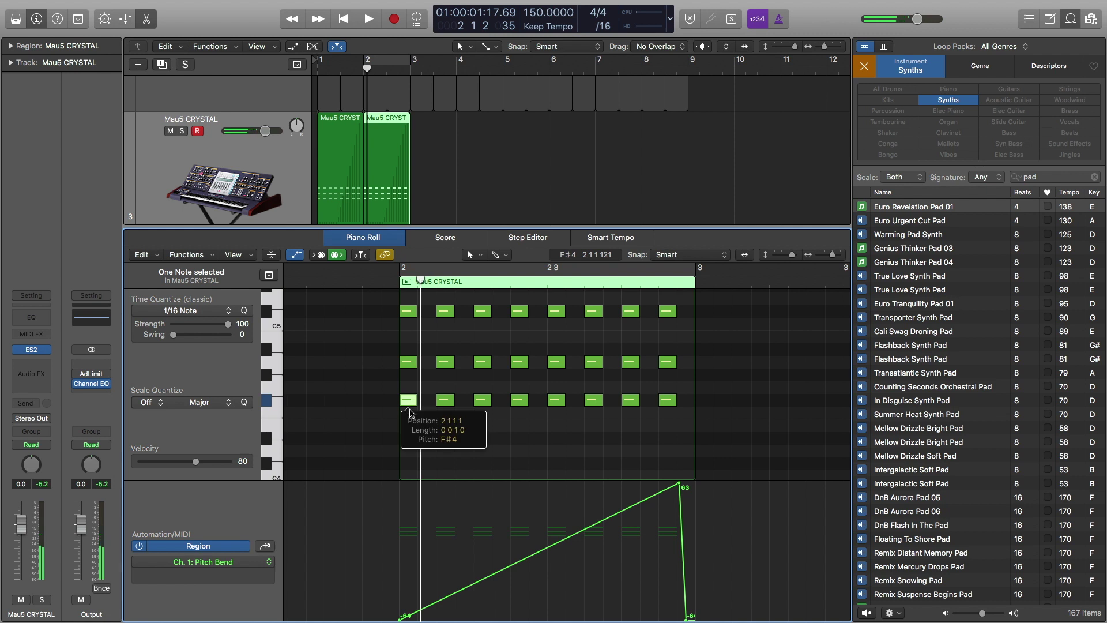
left_click_drag(409, 423, 666, 293)
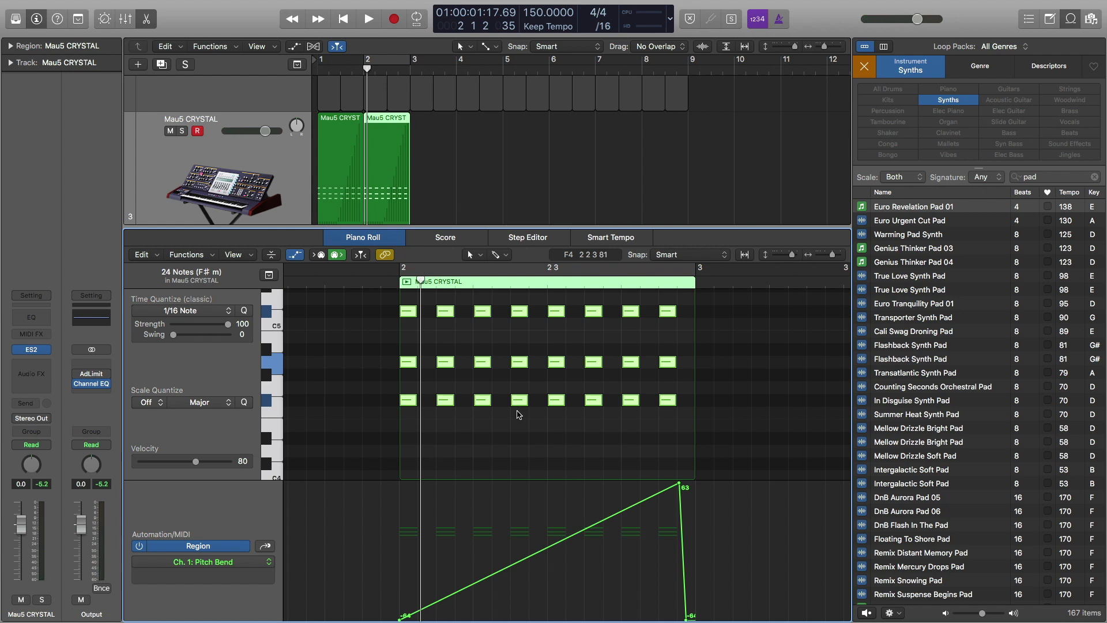
scroll(415, 410, "up", 1)
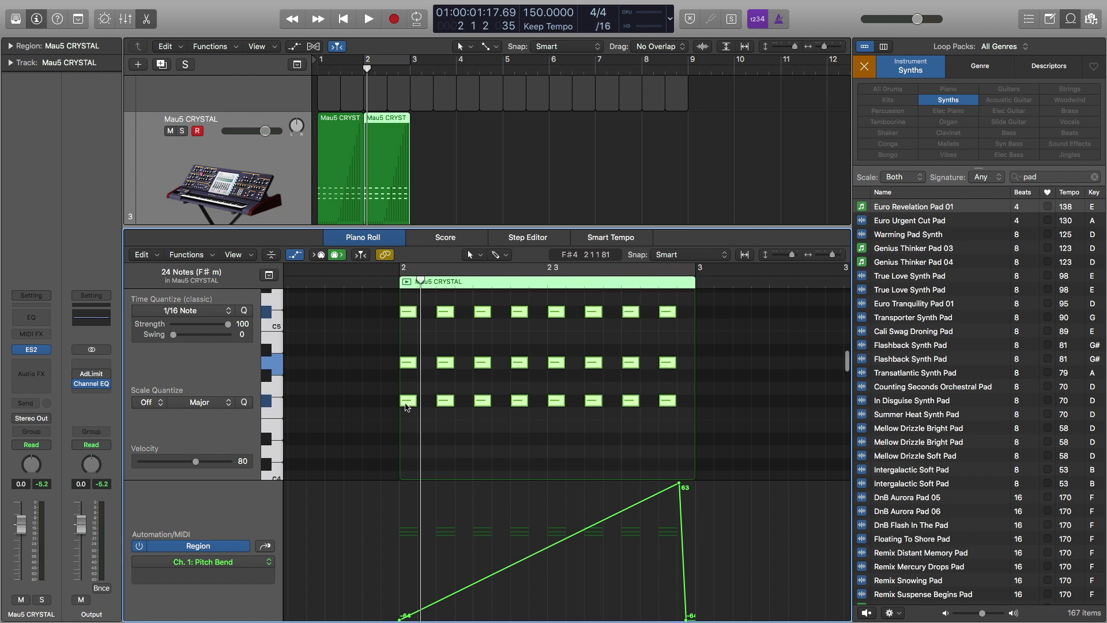
mouse_move(409, 404)
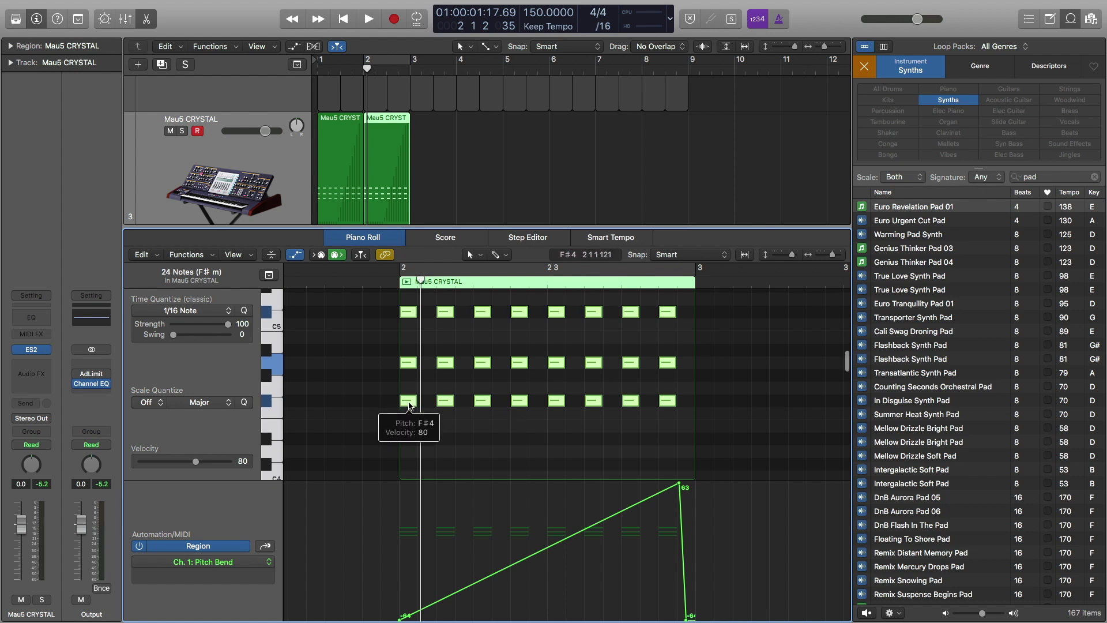
left_click_drag(409, 403, 408, 357)
scroll(400, 282, "right", 3)
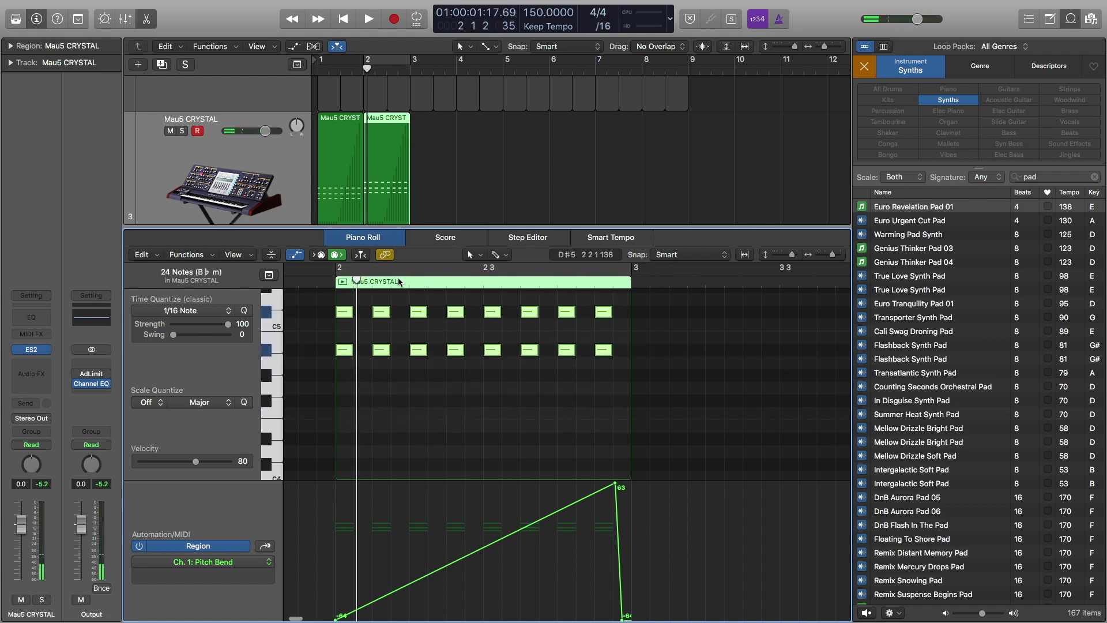
left_click(400, 282)
left_click_drag(393, 281, 340, 279)
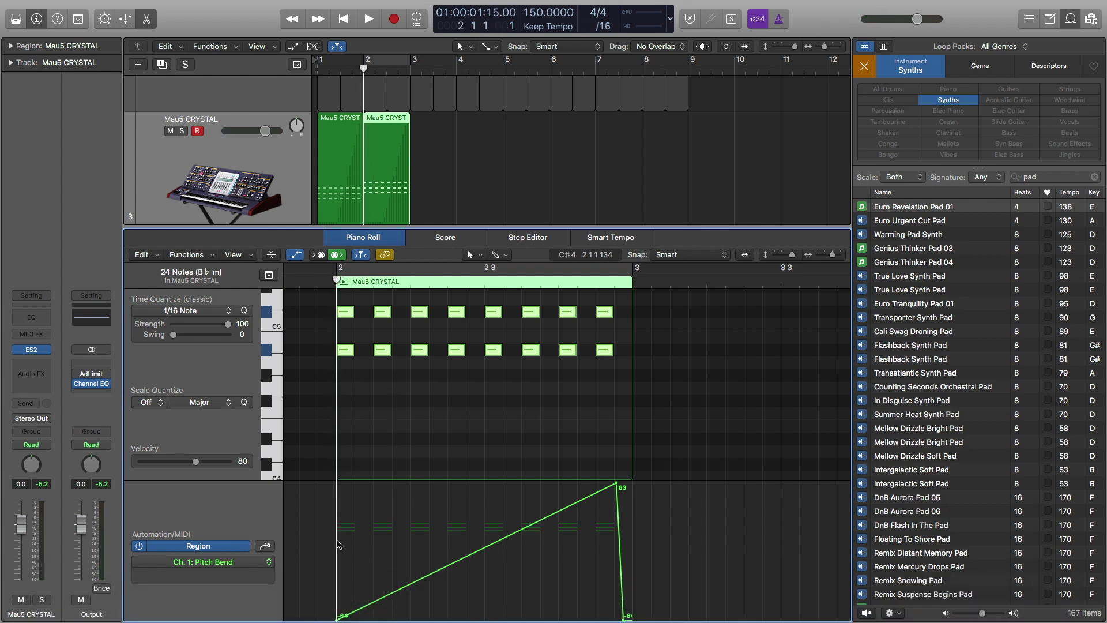
left_click(342, 149)
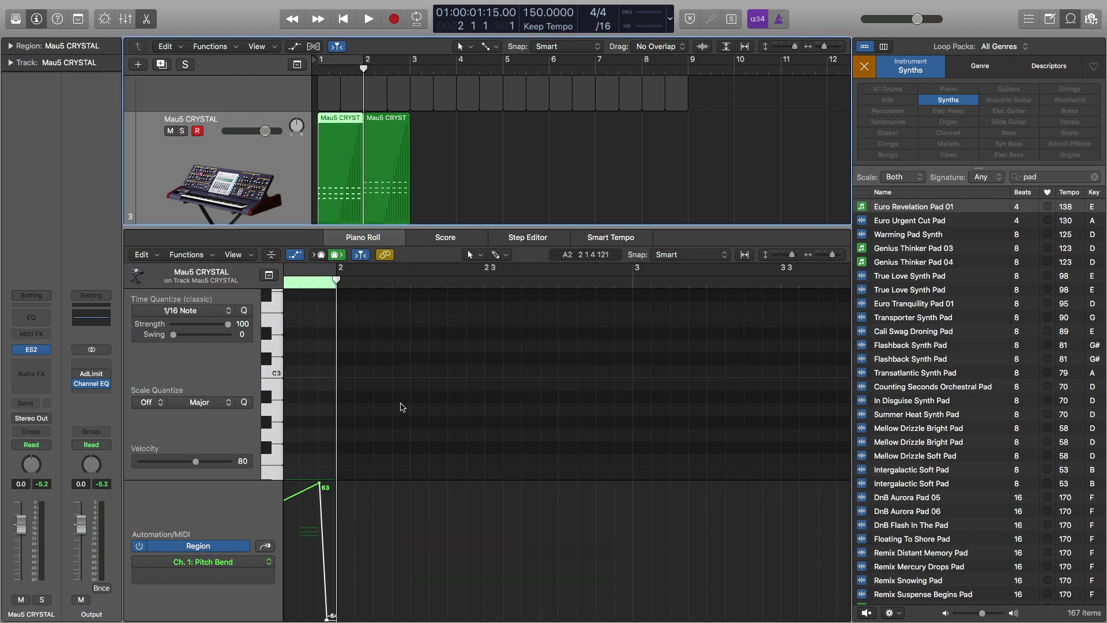
scroll(403, 403, "right", 2)
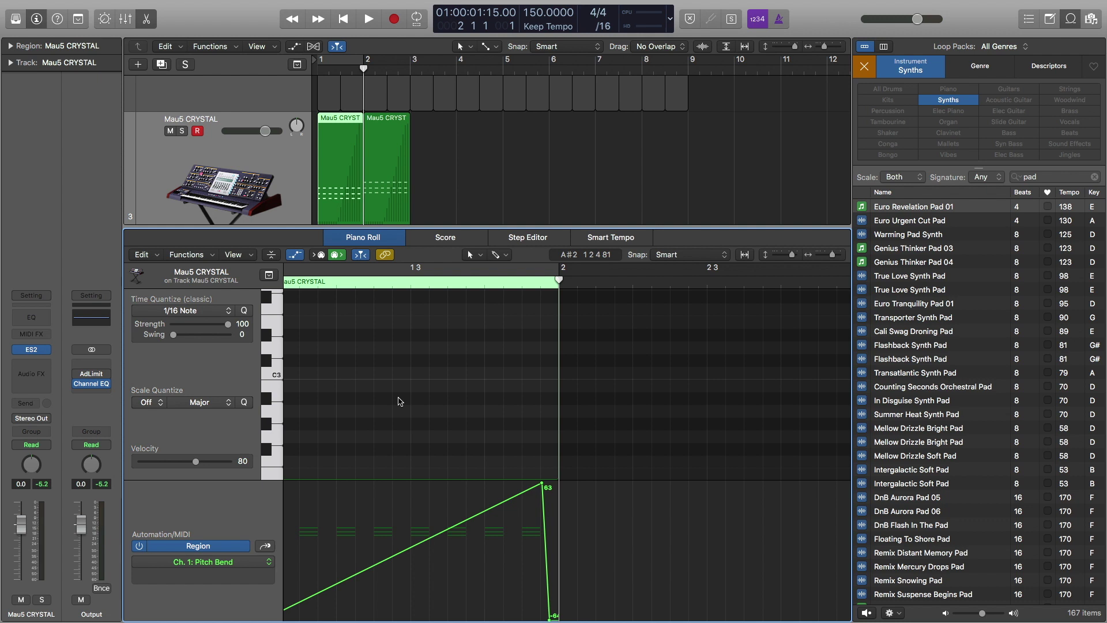
key("space")
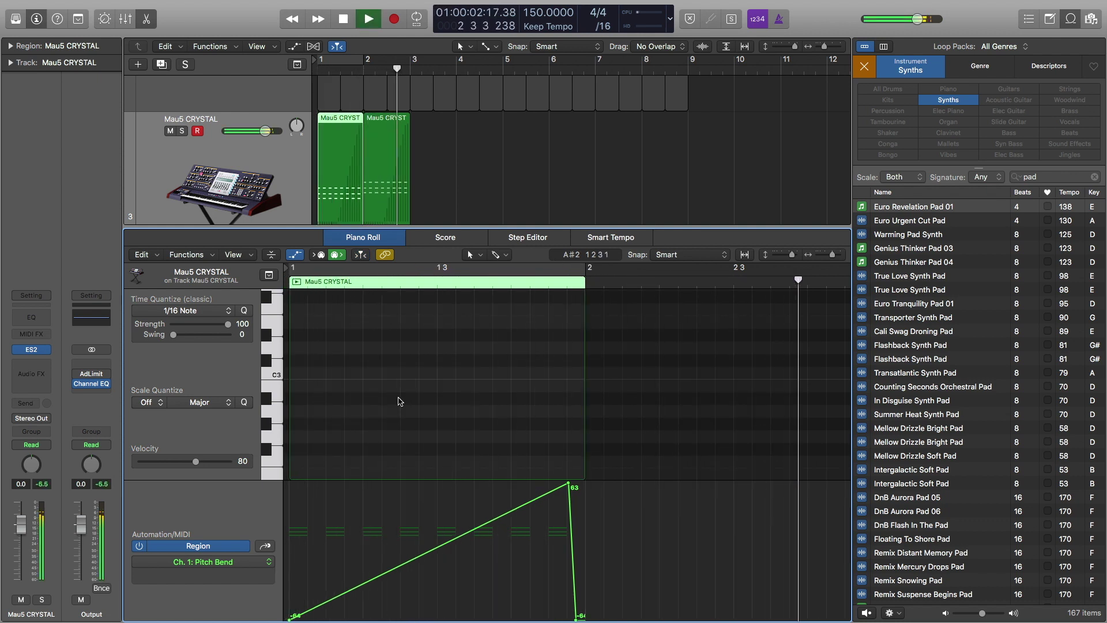
key("space")
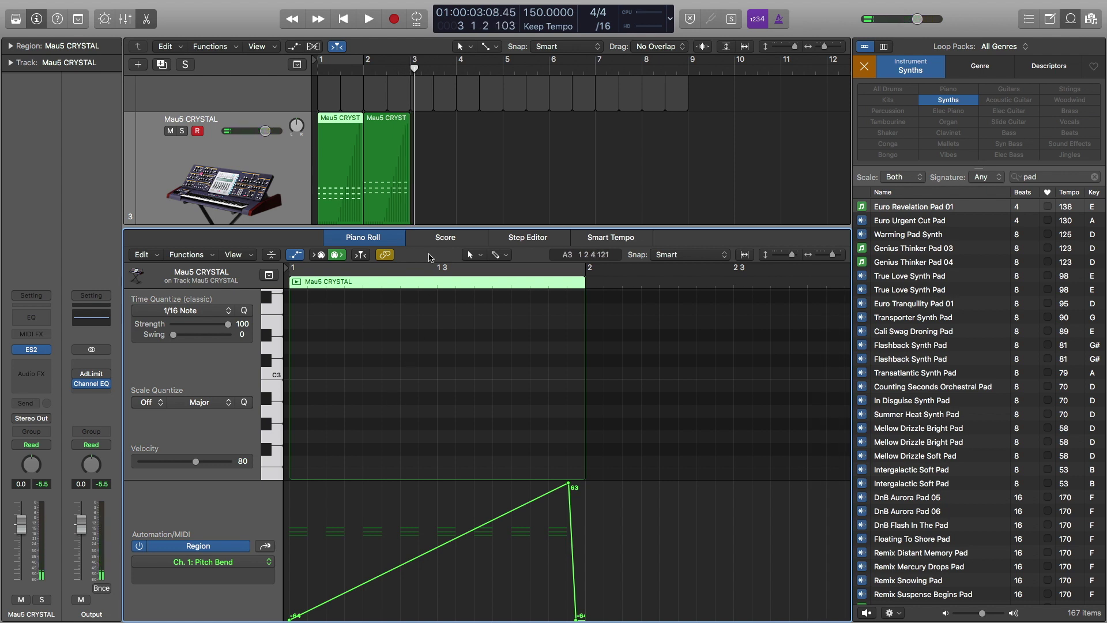
Step: Option-drag both regions to create copies starting at bar 3
left_click(353, 142, "shift")
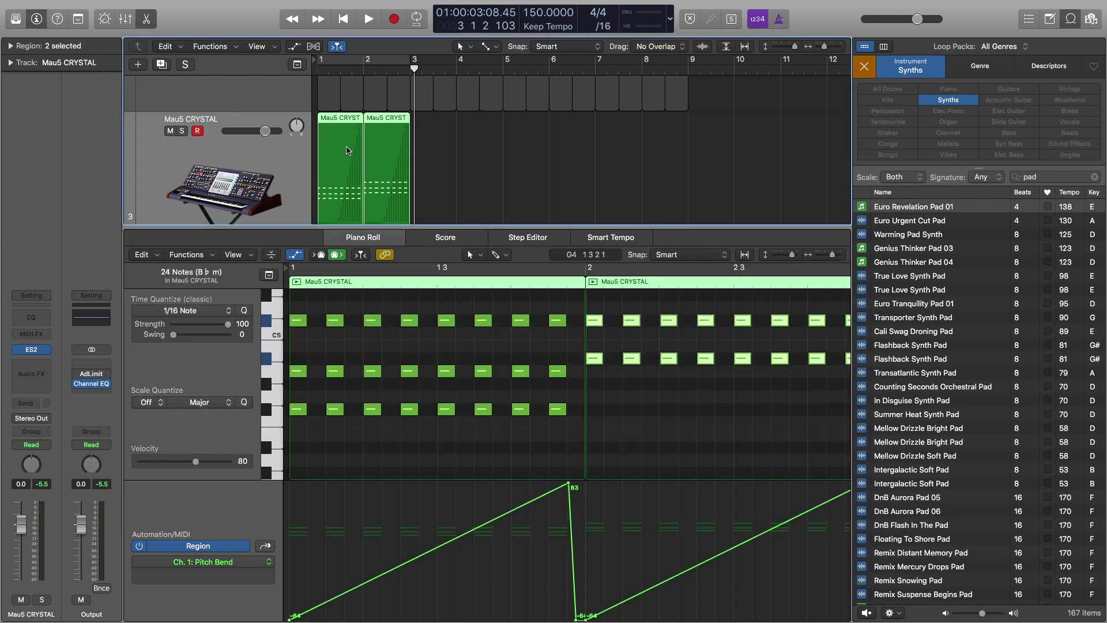
left_click_drag(333, 156, 427, 157)
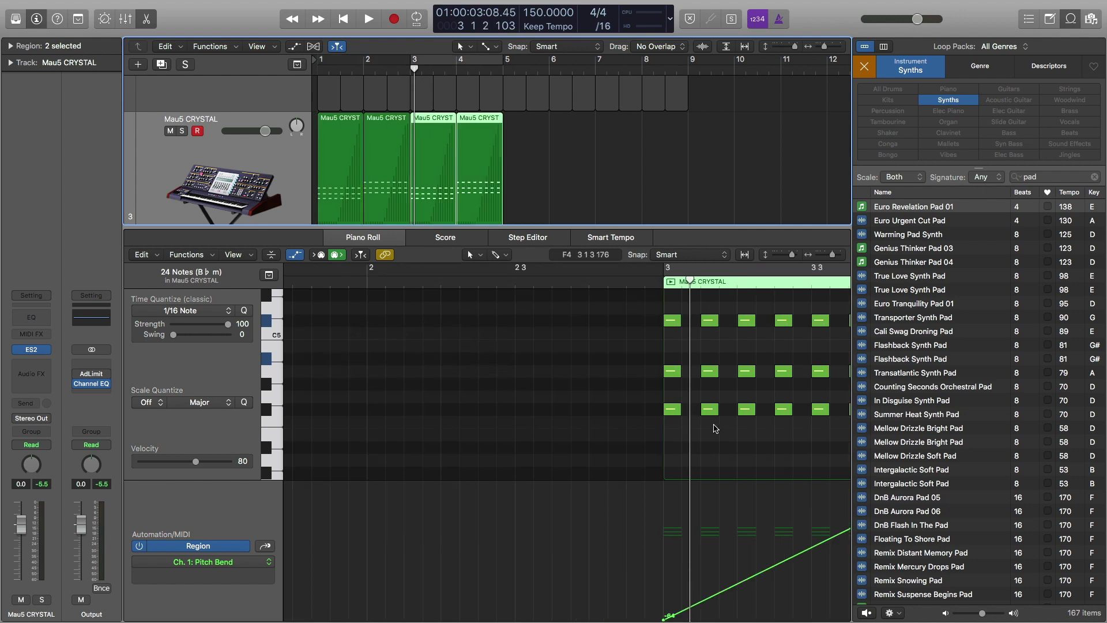
scroll(714, 426, "down", 8)
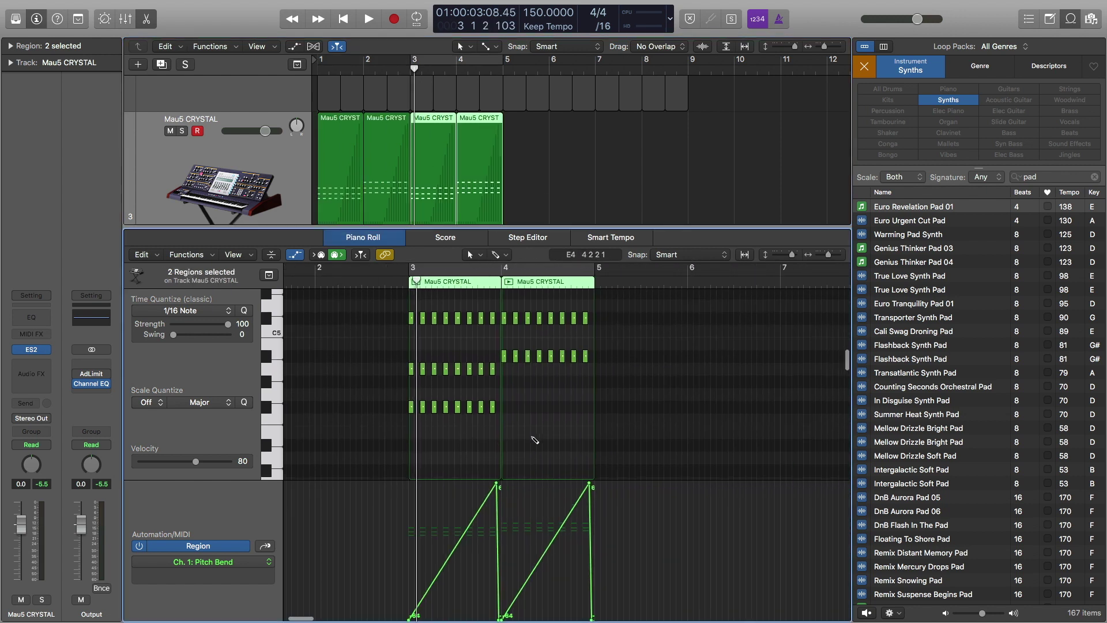
Step: Raise the chords in the bar 3–4 copies four semitones to D minor
key("super+a")
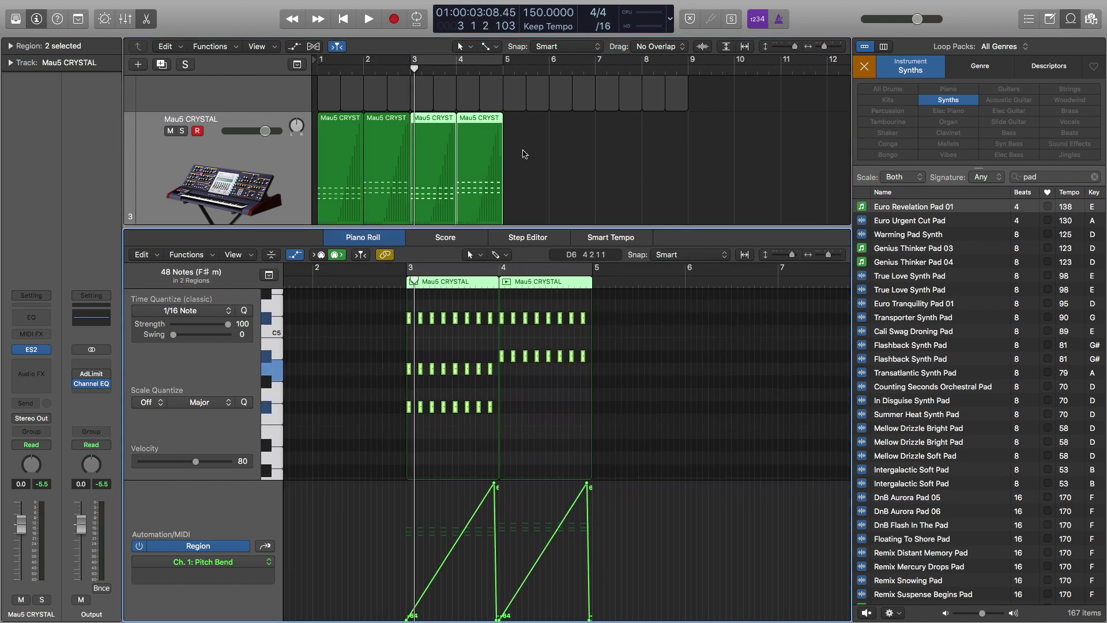
left_click_drag(520, 152, 346, 157)
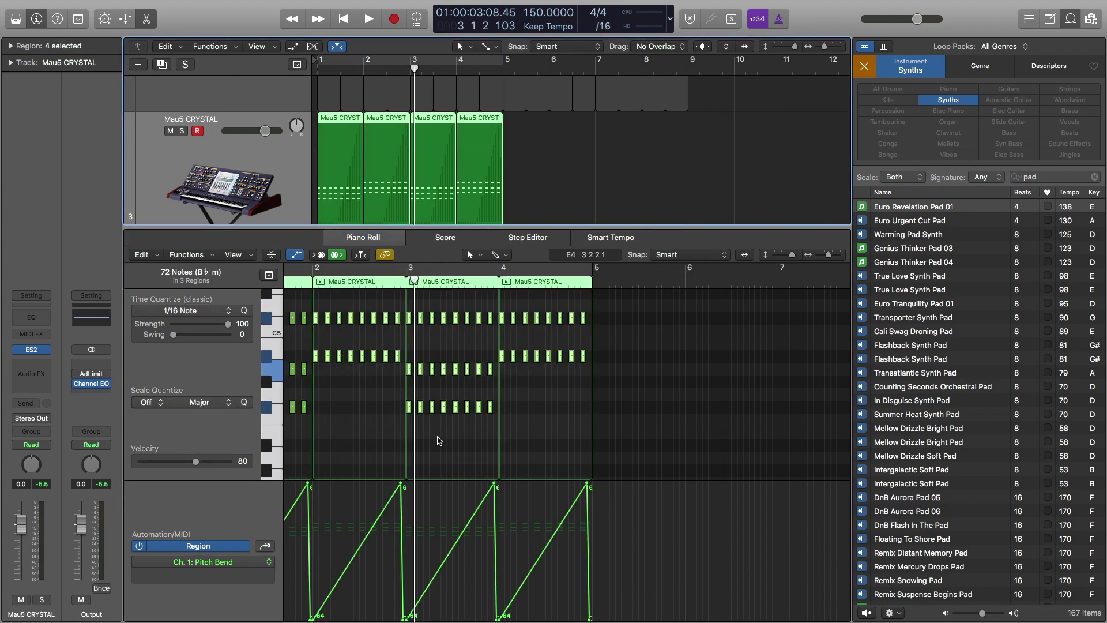
left_click(440, 440)
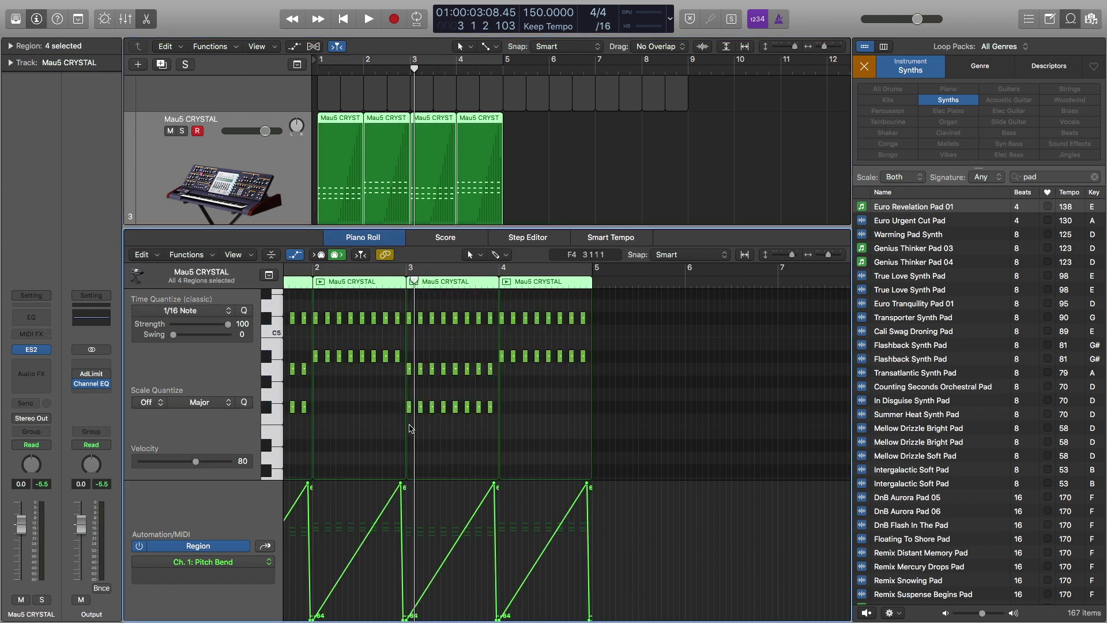
left_click_drag(410, 428, 586, 293)
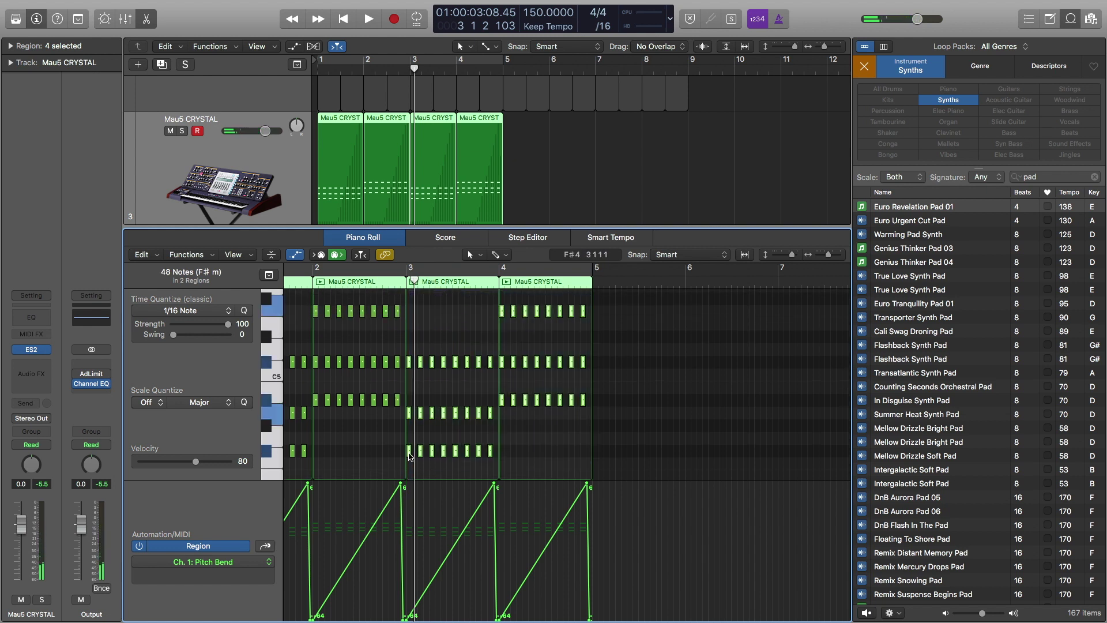
left_click_drag(410, 456, 409, 355)
mouse_move(521, 166)
left_mouse_down()
mouse_move(533, 160)
mouse_move(329, 168)
mouse_move(526, 168)
left_mouse_up()
Step: Copy the four Mau5 CRYSTAL regions to fill bars 5–8 and marquee-select the later notes
left_click_drag(719, 140, 354, 201)
scroll(607, 427, "right", 5)
scroll(607, 428, "up", 3)
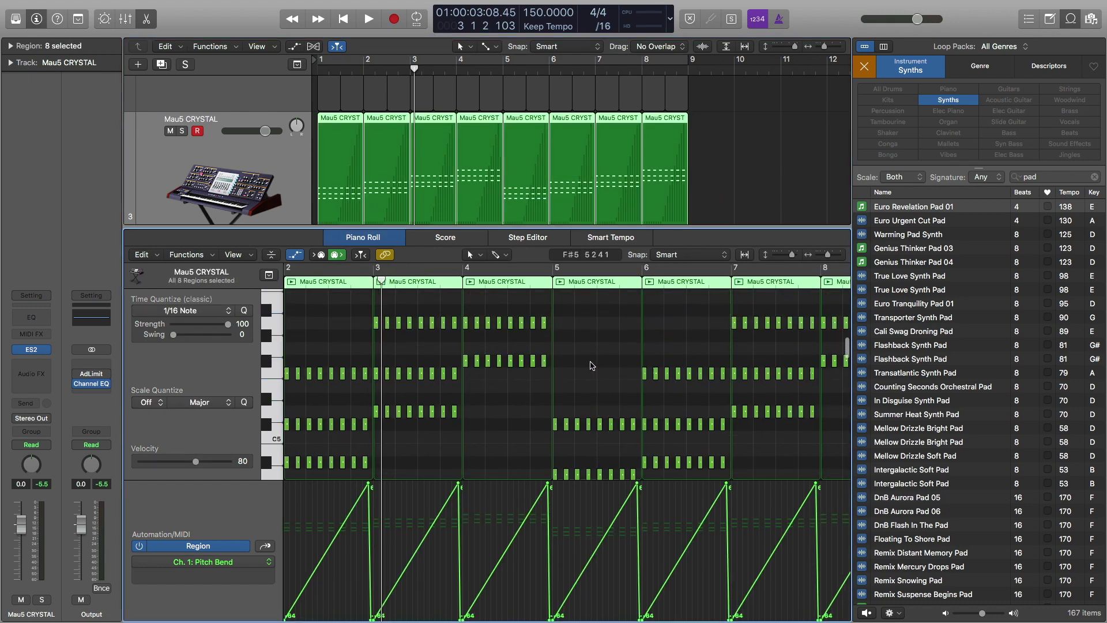
scroll(586, 375, "down", 3)
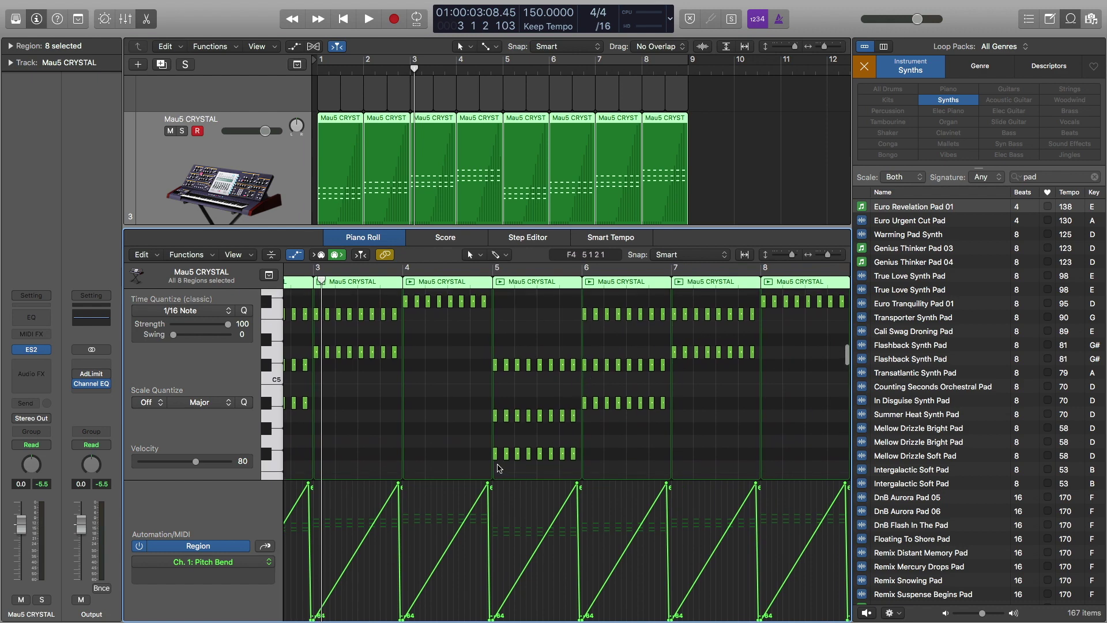
left_click_drag(498, 468, 838, 290)
Step: Raise the selected later chords by a fifth, then three more semitones
scroll(579, 355, "up", 5)
scroll(579, 355, "left", 5)
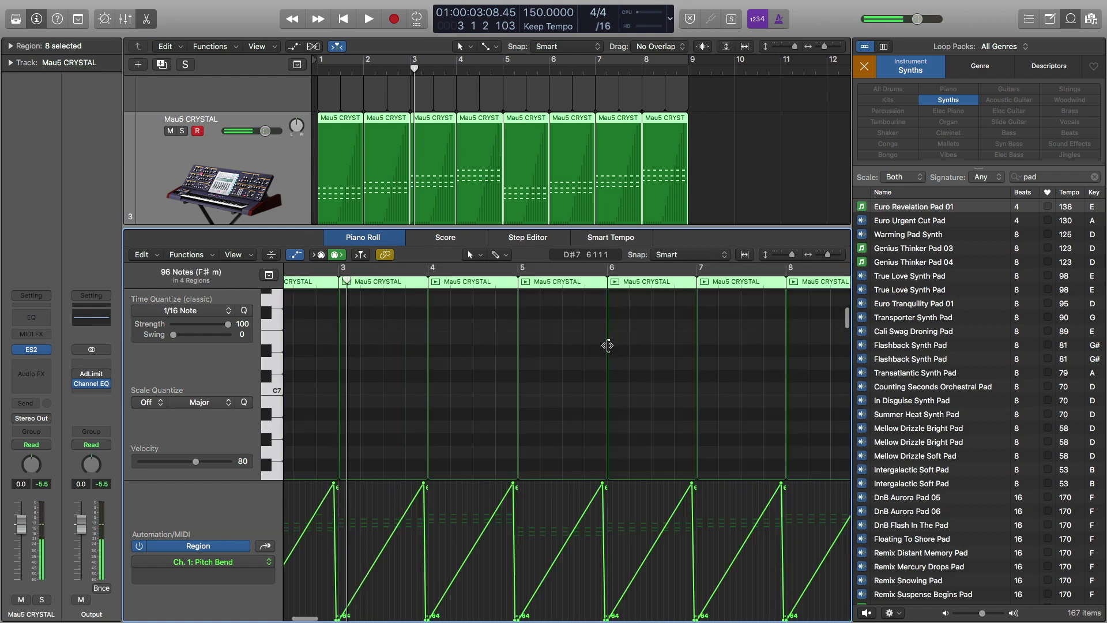
scroll(579, 355, "down", 10)
scroll(578, 369, "right", 3)
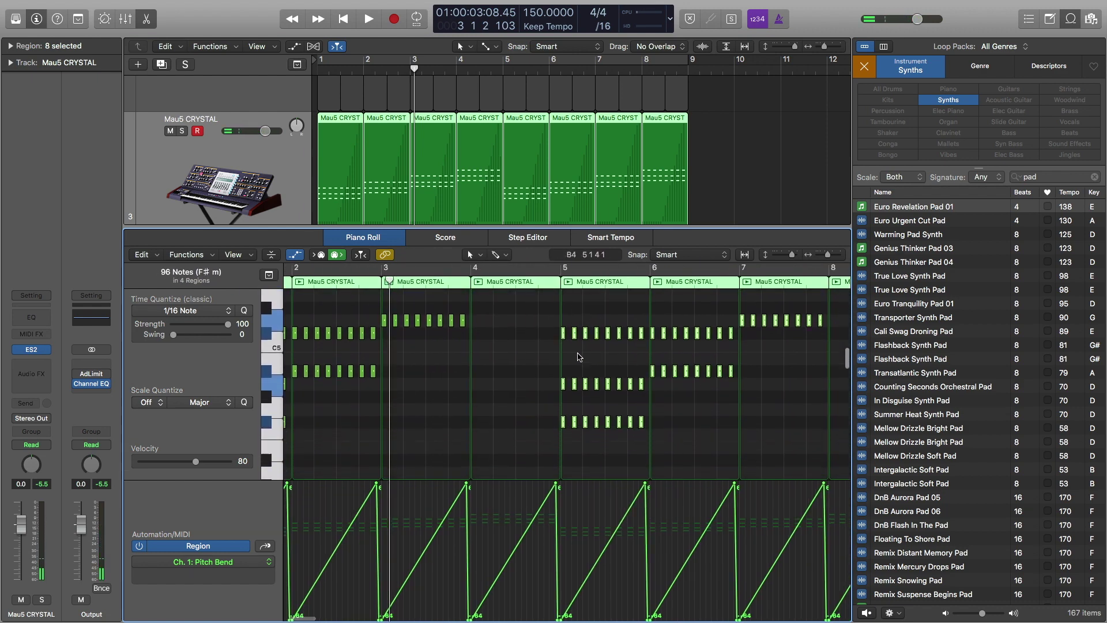
scroll(578, 386, "up", 1)
left_click_drag(564, 404, 568, 431)
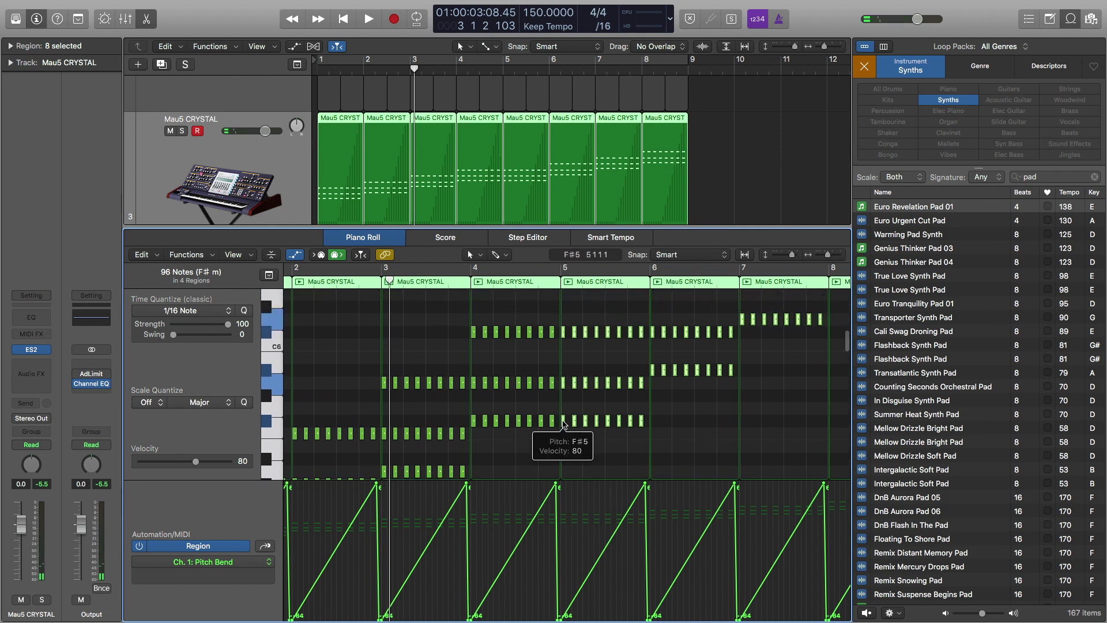
left_click_drag(564, 424, 564, 376)
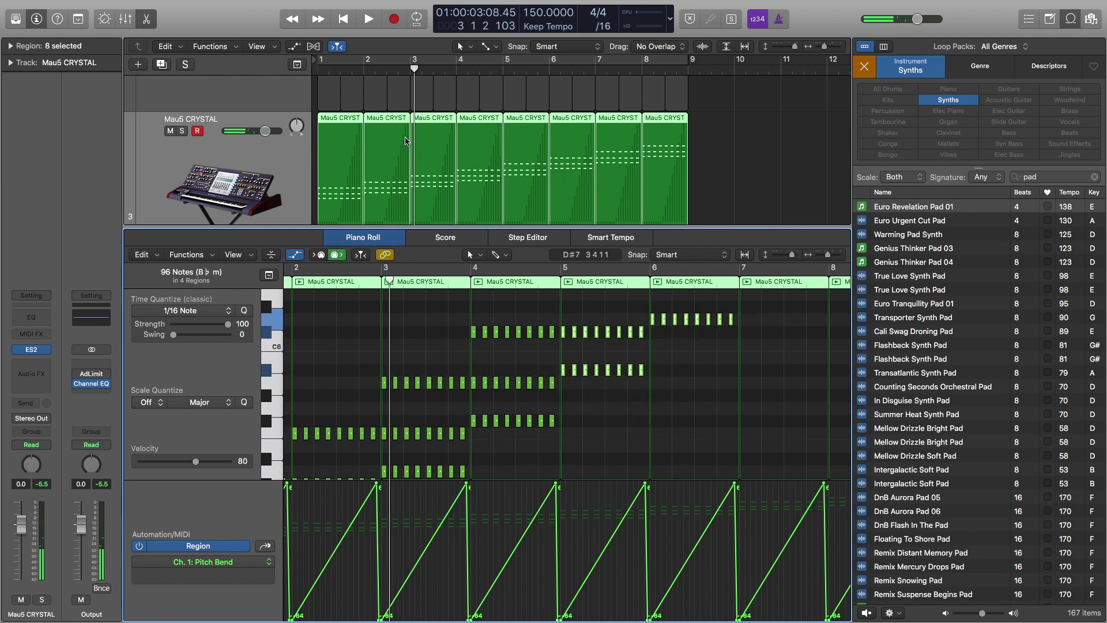
key("Return")
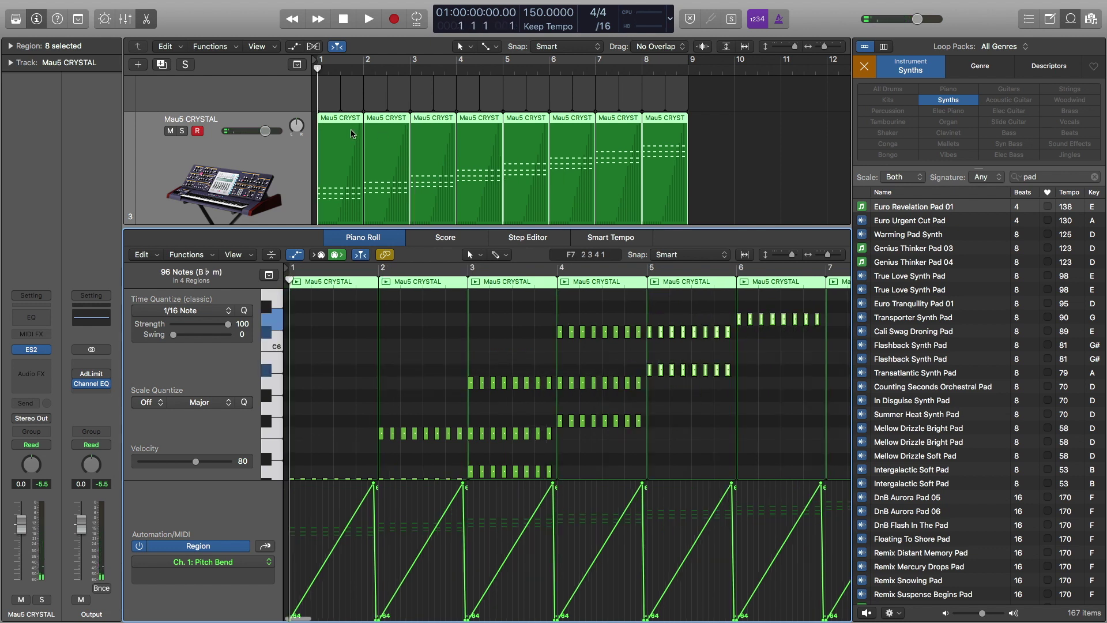
key("space")
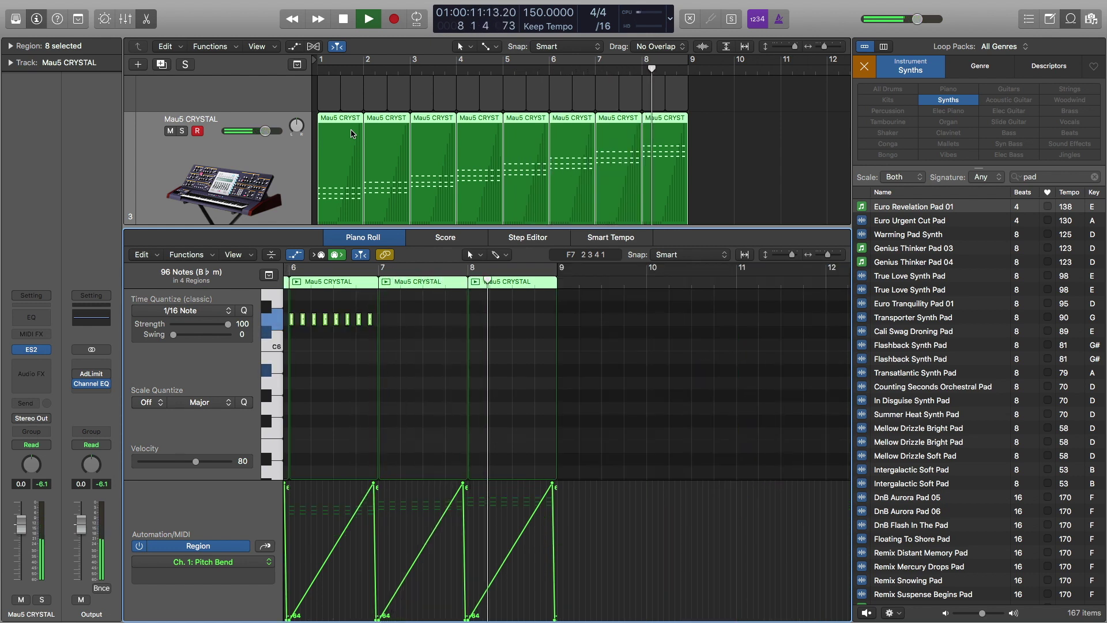
key("space")
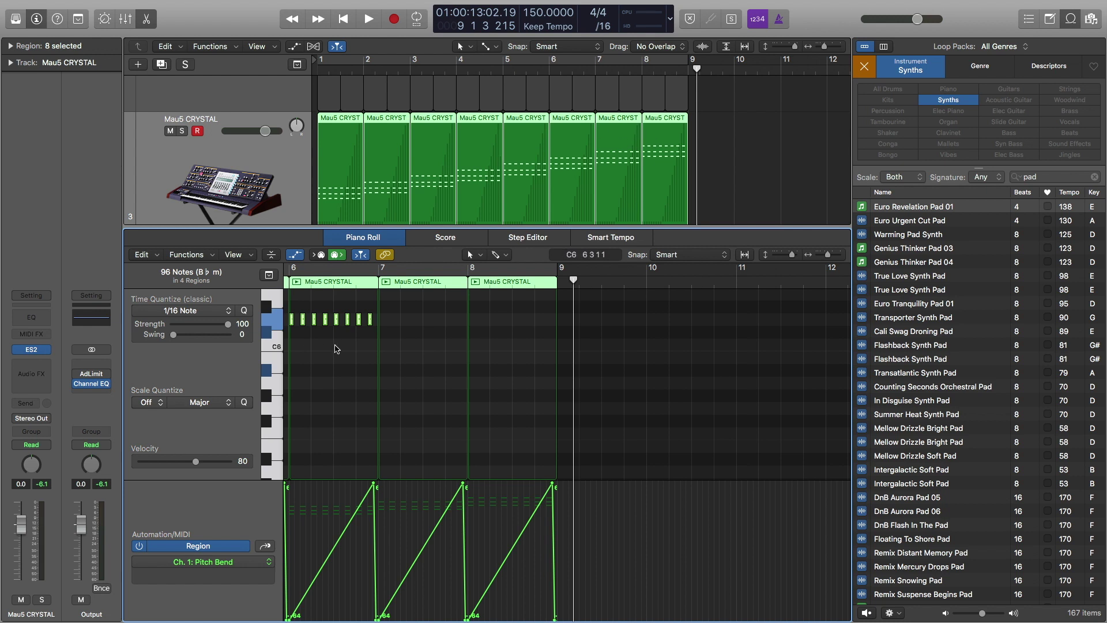
Step: Drag all notes of the eight Mau5 CRYSTAL regions down toward the octave below
scroll(336, 349, "left", 5)
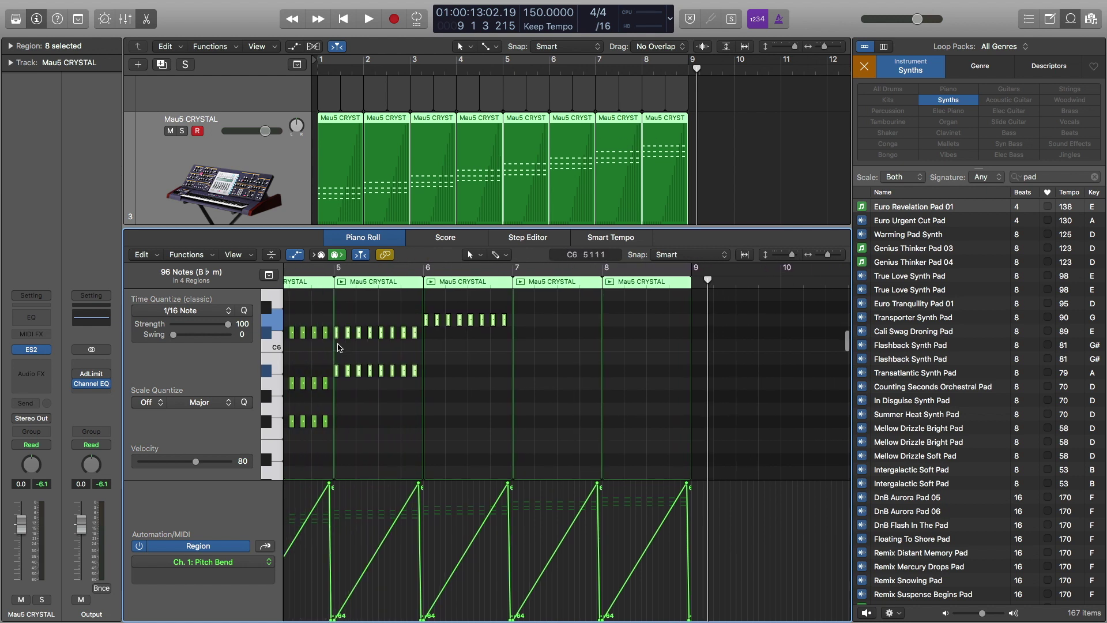
scroll(483, 340, "up", 4)
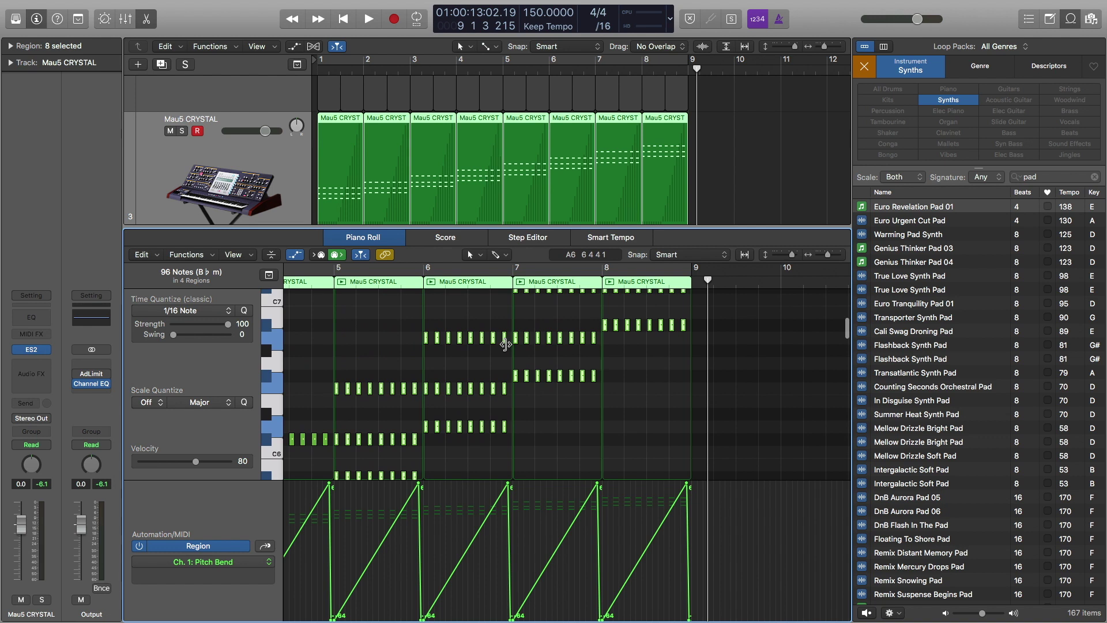
scroll(507, 352, "down", 5)
scroll(507, 352, "left", 1)
left_click(403, 379)
scroll(407, 378, "left", 10)
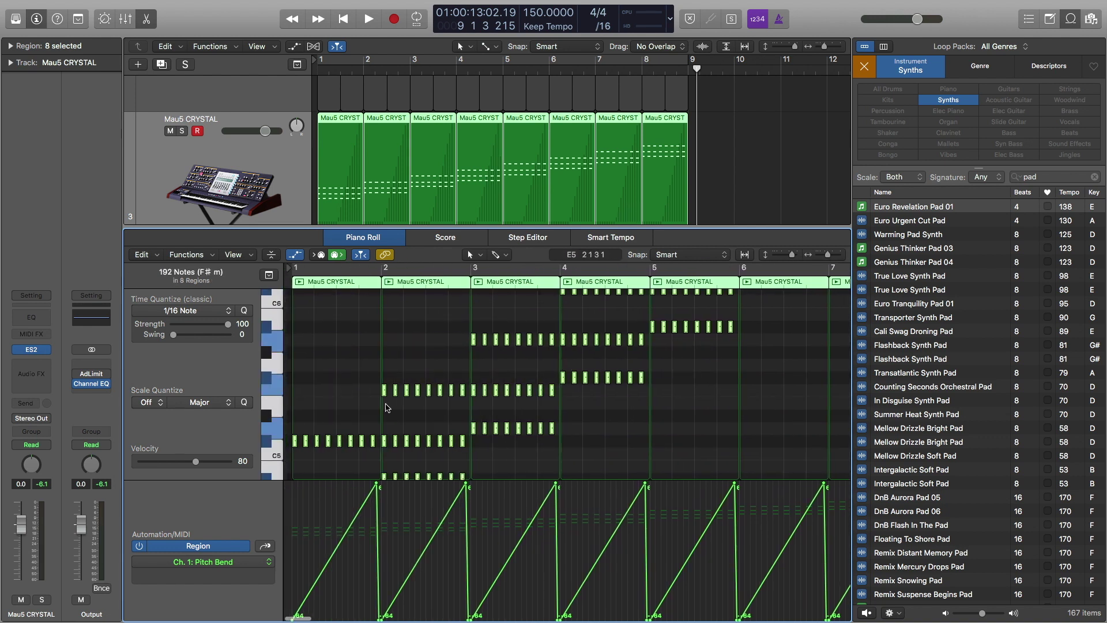
scroll(315, 403, "down", 5)
scroll(314, 403, "down", 4)
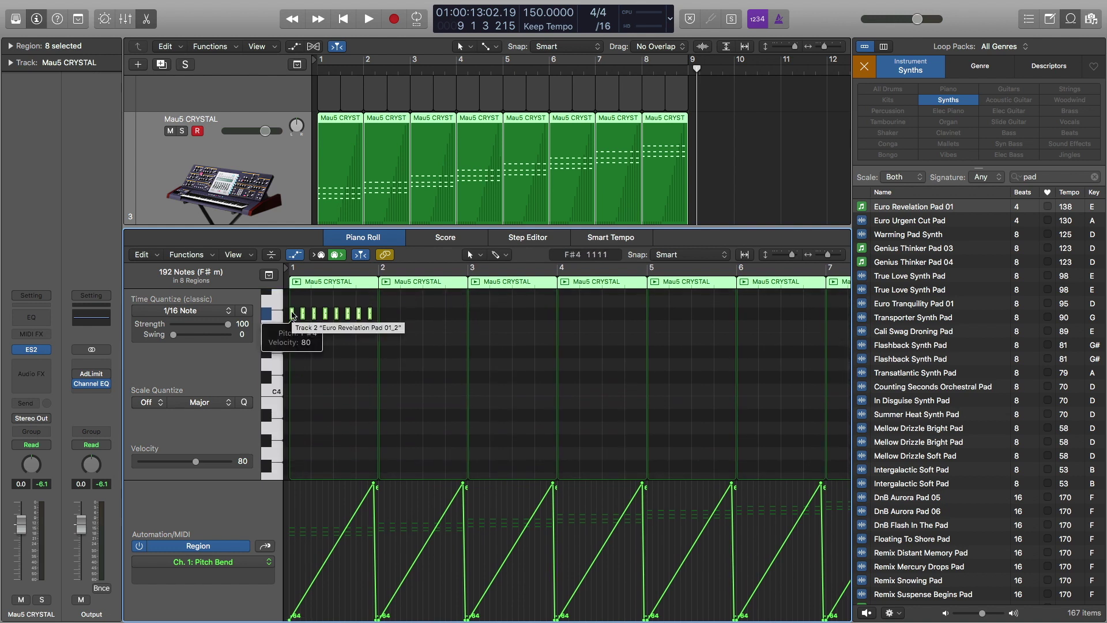
left_click(292, 314)
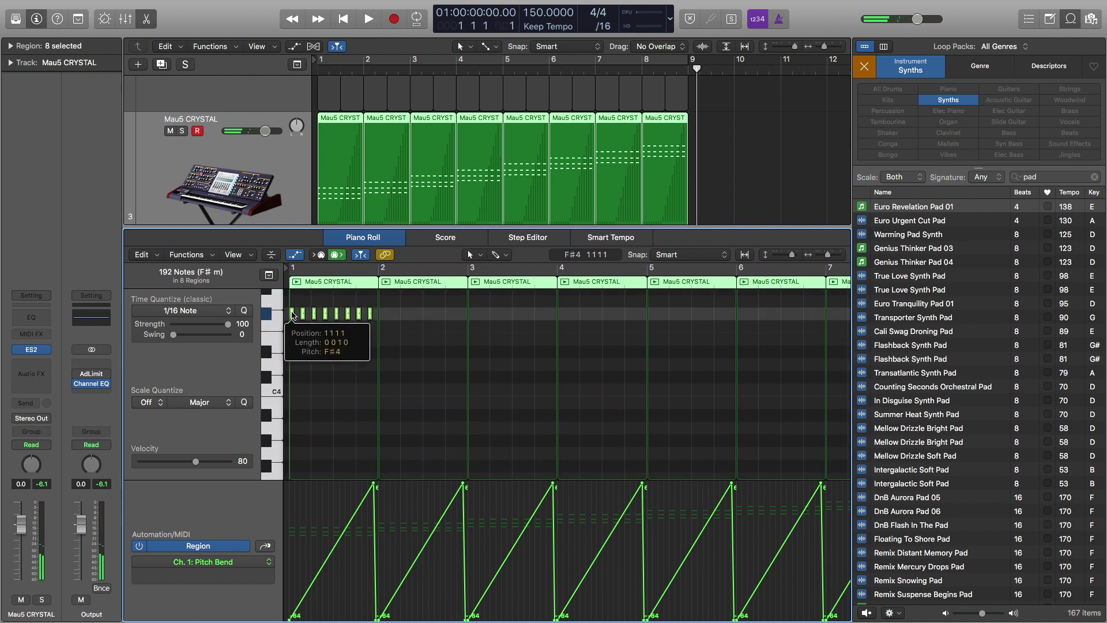
left_click_drag(293, 314, 321, 455)
scroll(306, 447, "up", 1)
key("space")
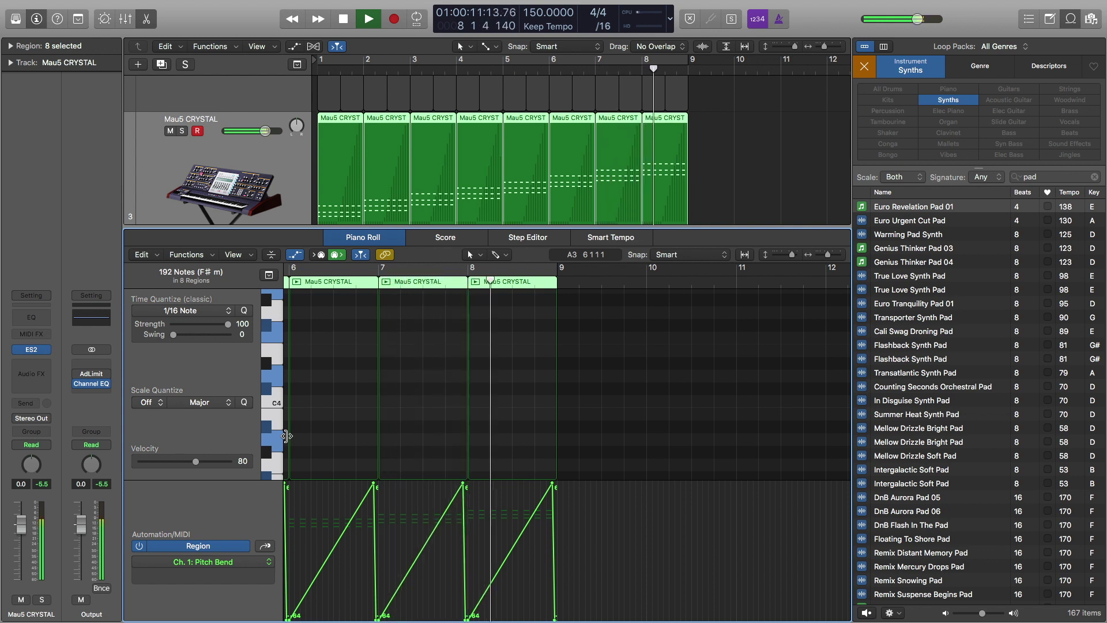
key("space")
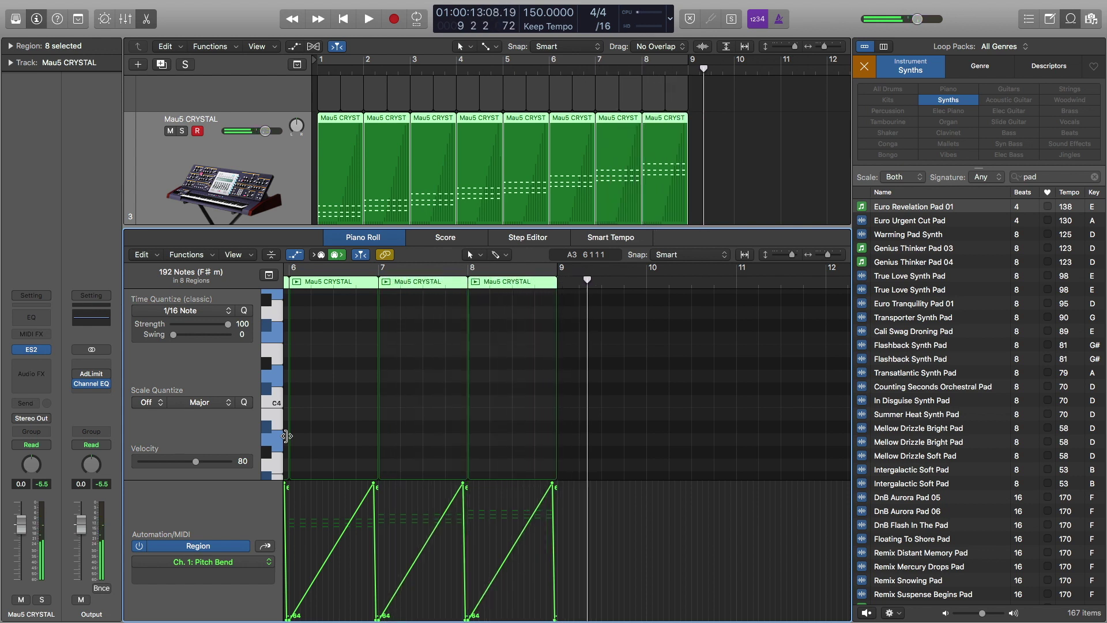